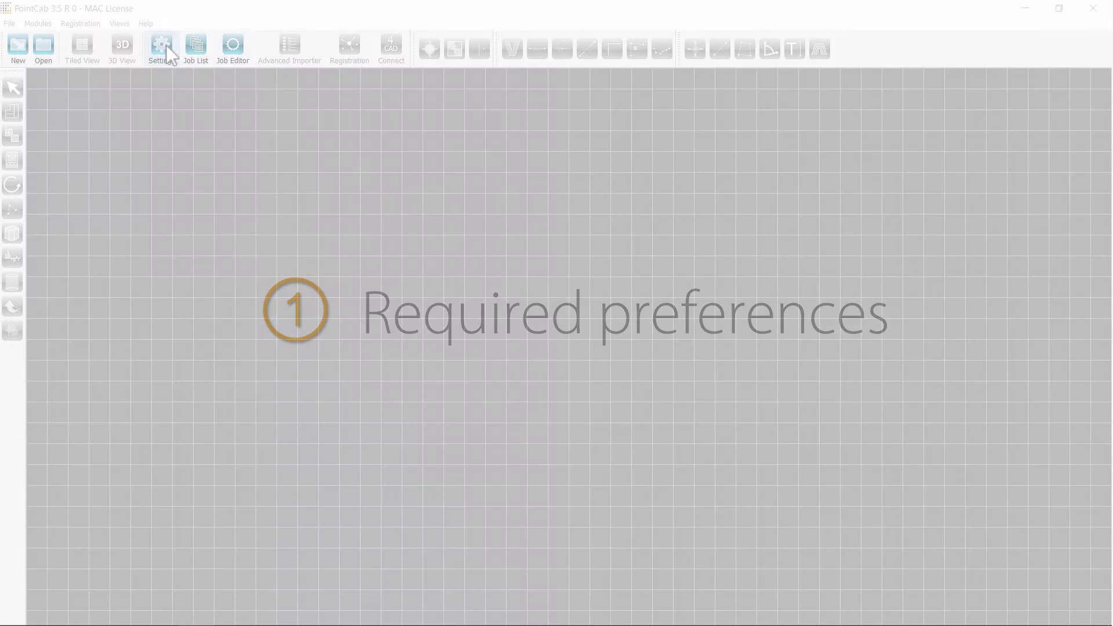
Review the registration preferences in the project settings, including the sphere diameters enabled for feature detection
click(164, 47)
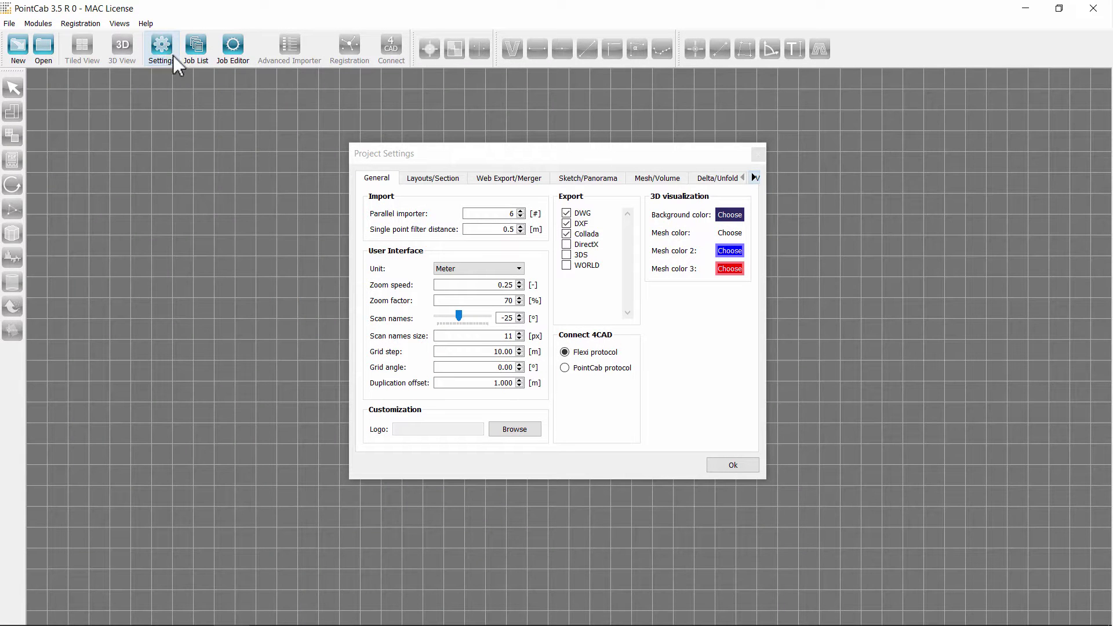
drag(764, 348, 877, 332)
click(826, 176)
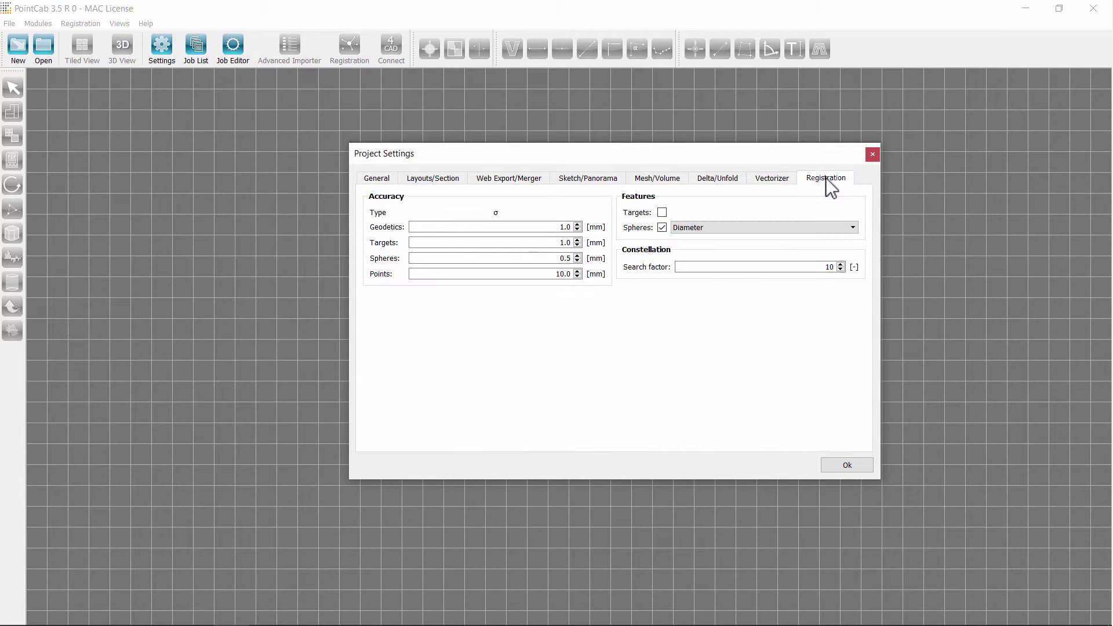
click(712, 228)
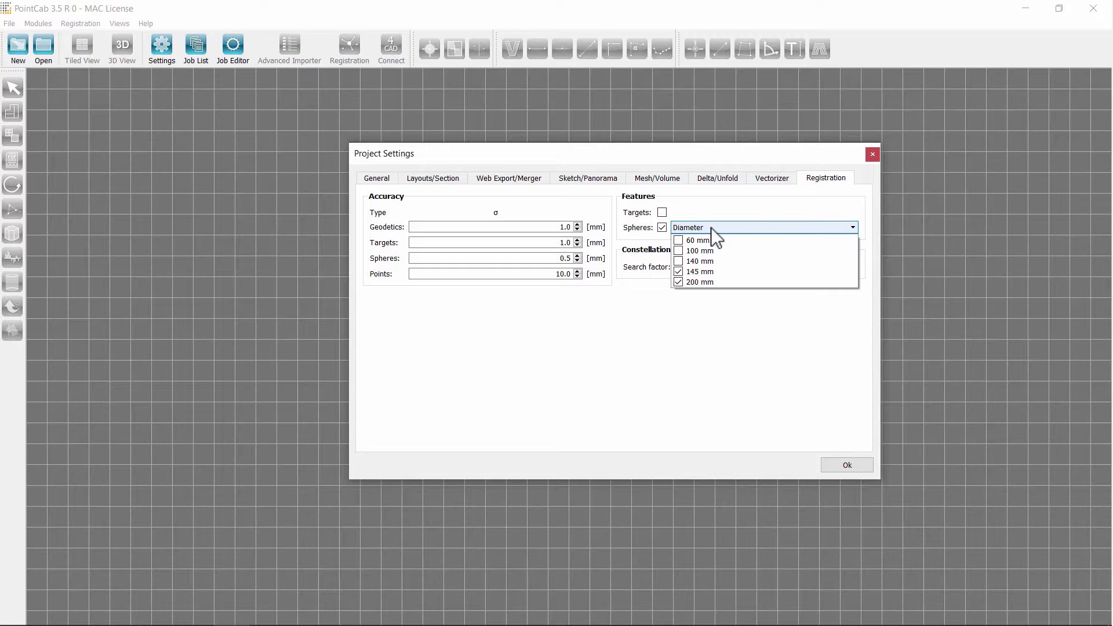
click(728, 335)
click(847, 466)
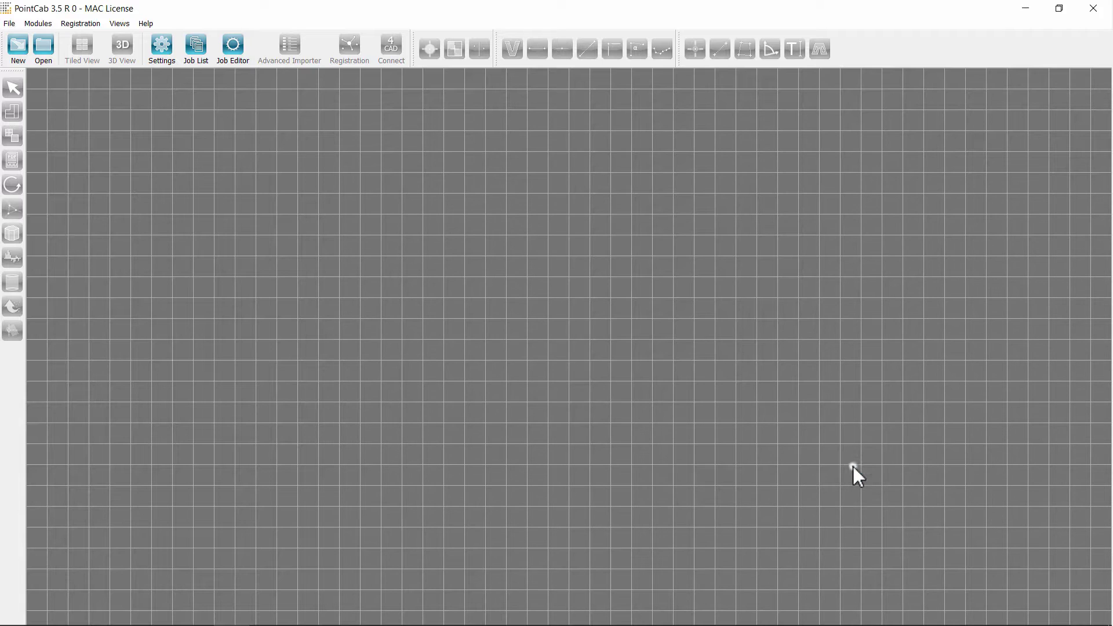
Create a new project named Barn in the Scheune PointCab folder
click(19, 47)
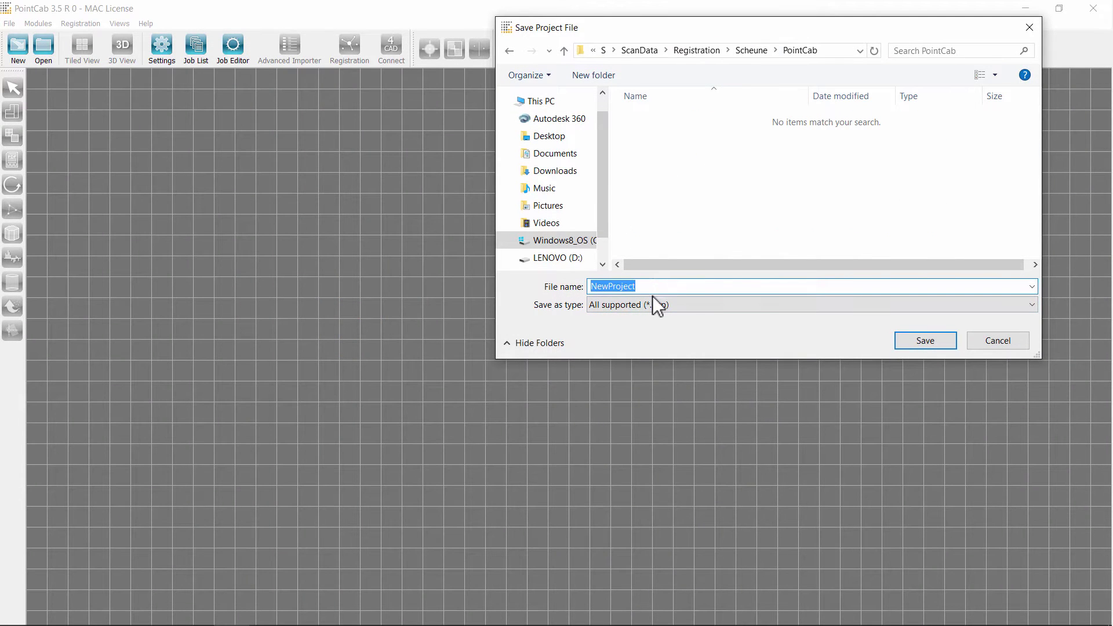
text(Barn)
click(927, 340)
Add scan folders S_L_W_000.fls to S_L_W_019.fls from FaroRaw to the Advanced Importer as unregistered scans
click(257, 579)
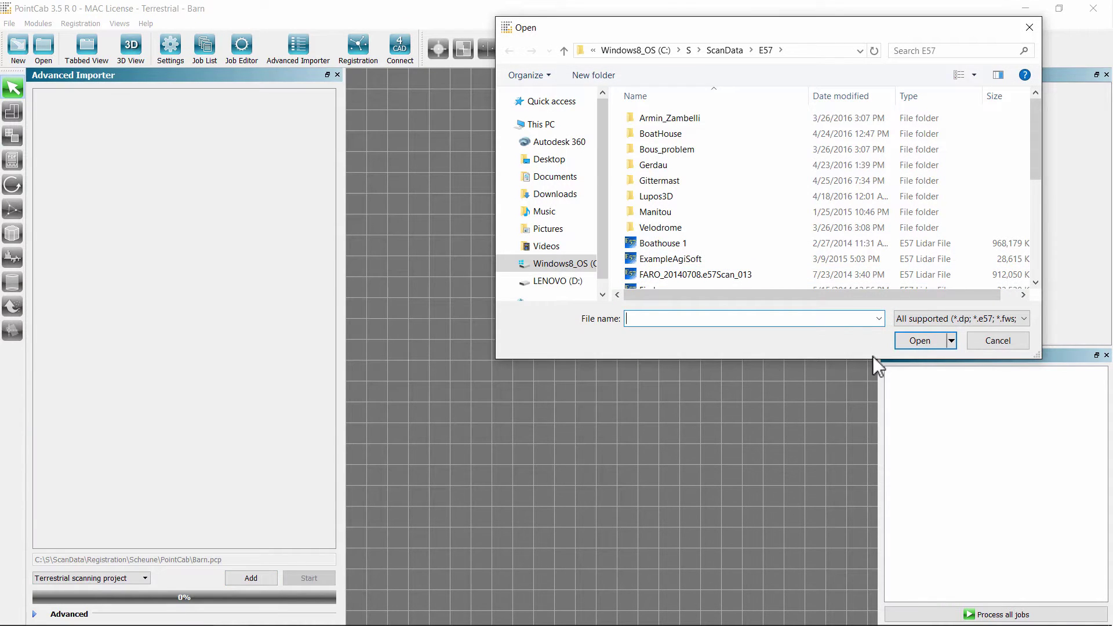
drag(873, 359, 874, 538)
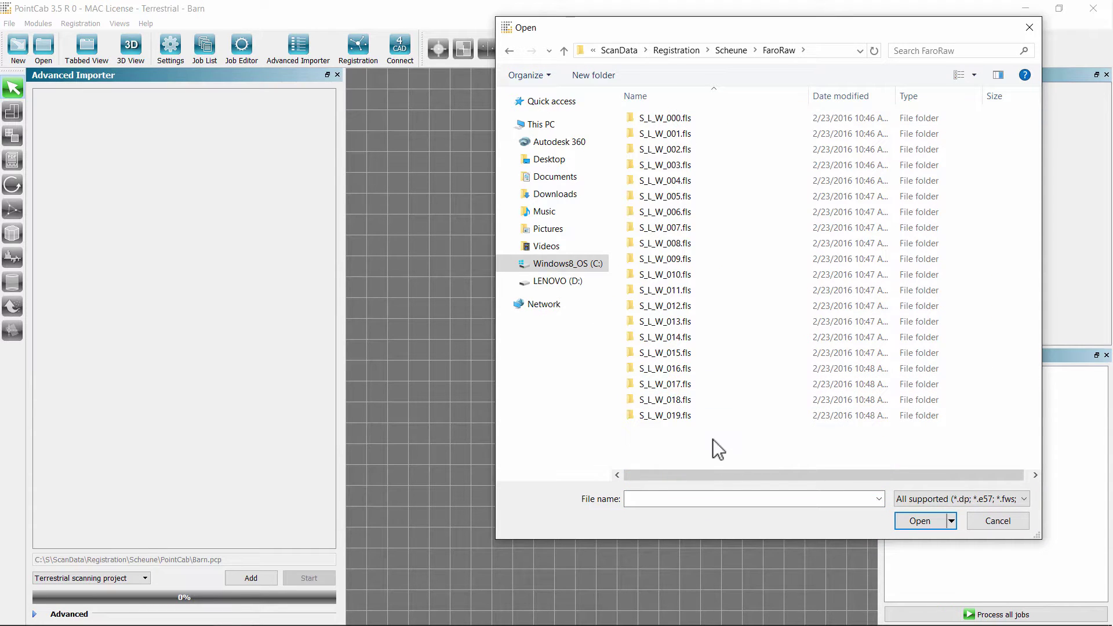
drag(712, 440, 652, 115)
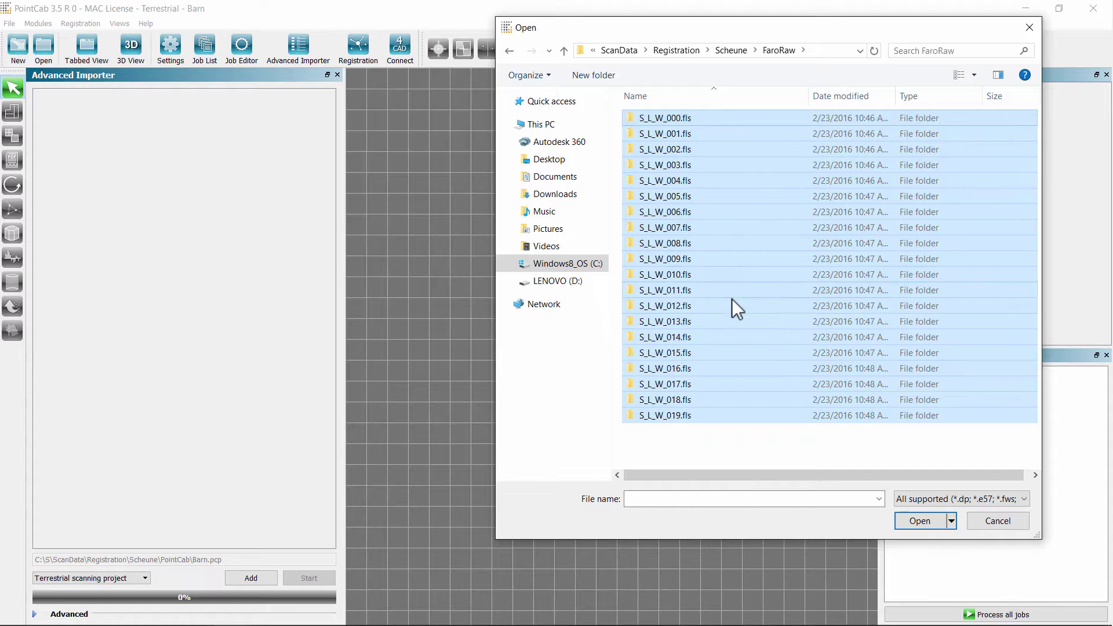
drag(672, 258, 233, 324)
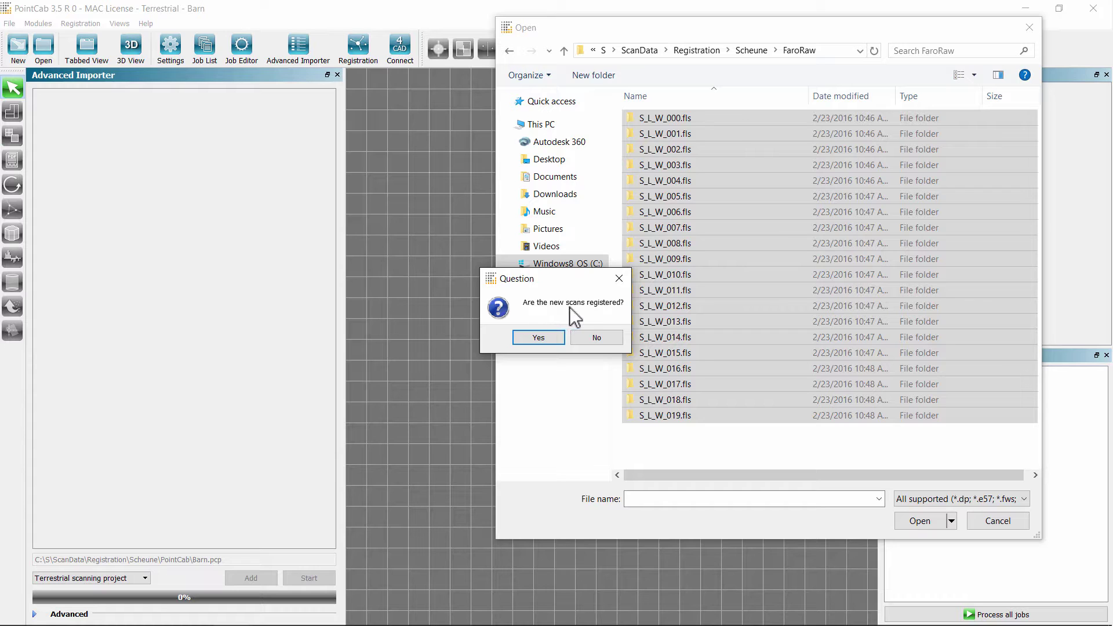
click(601, 337)
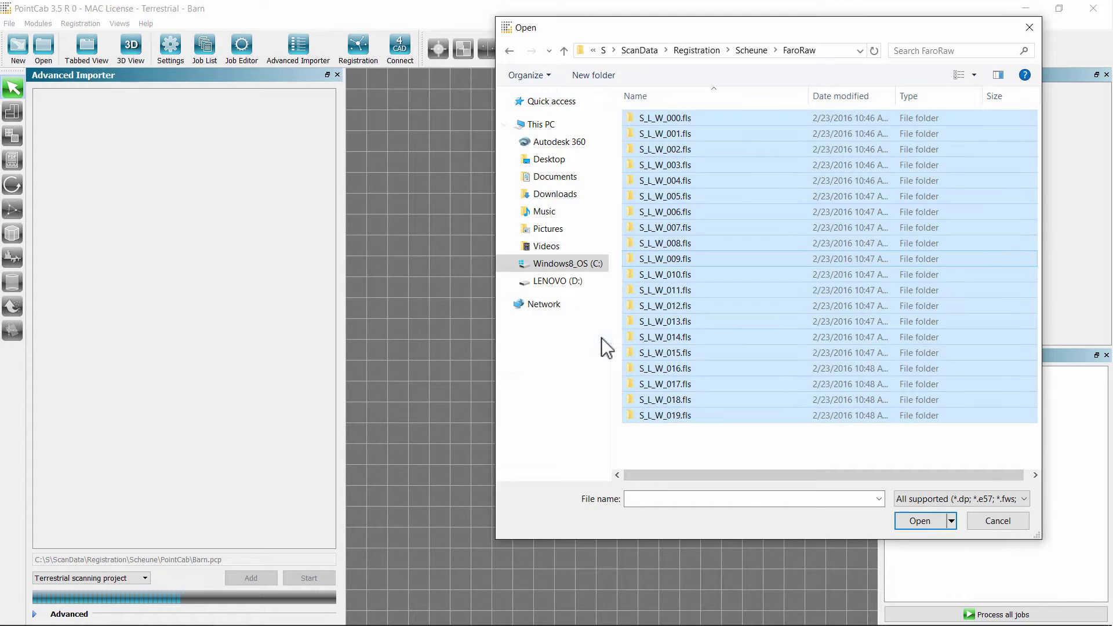
click(996, 521)
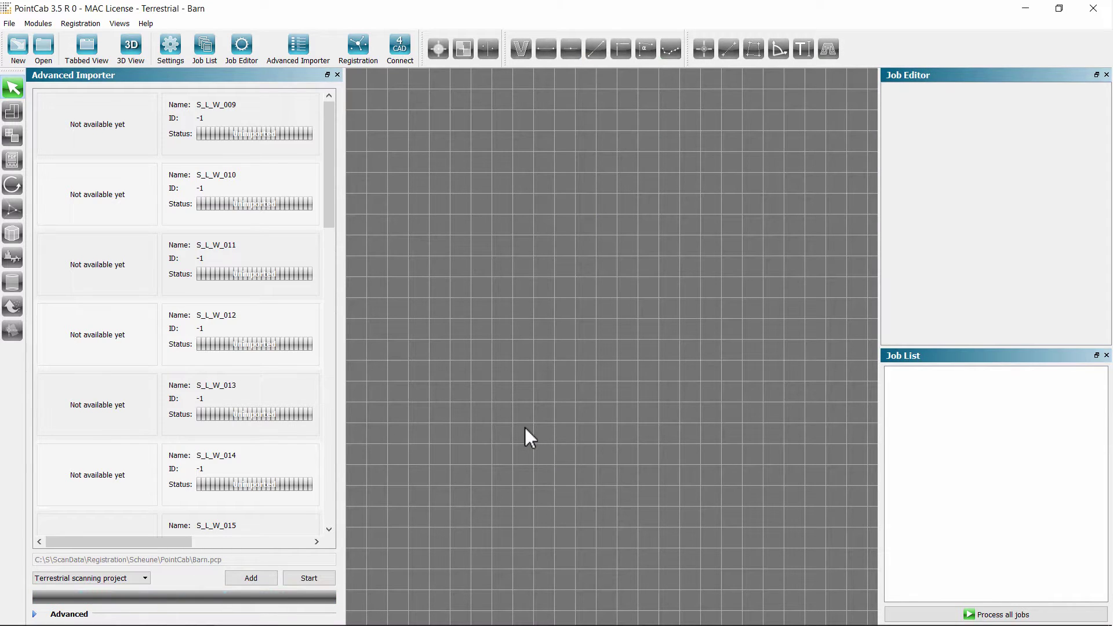
Import the listed scans and widen the S_L_W_009 panorama across the Registration Editor
drag(329, 157, 334, 119)
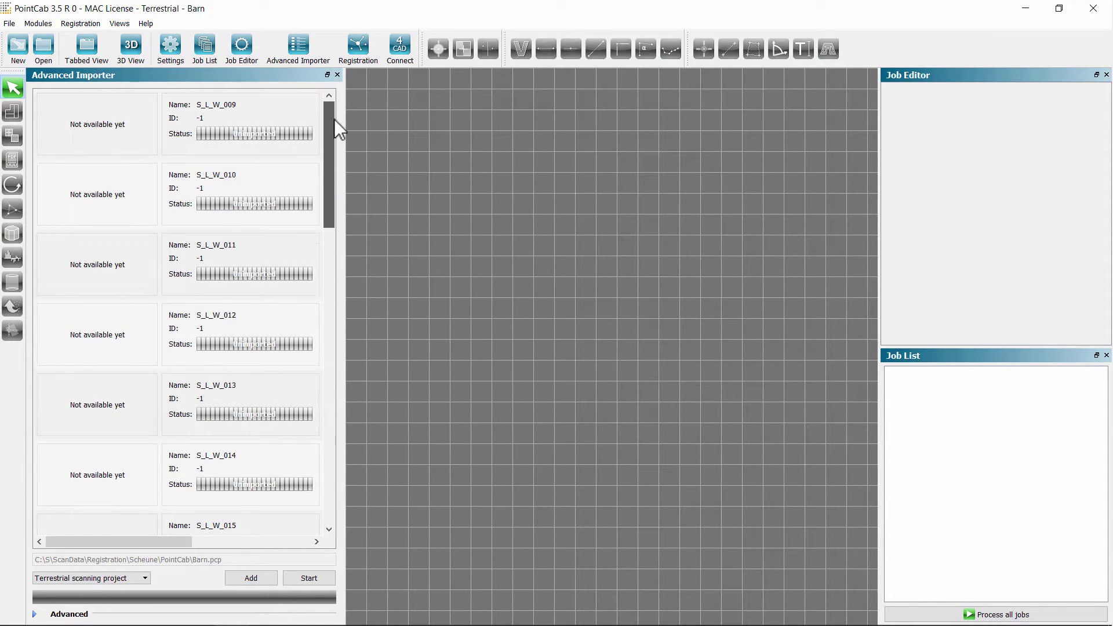
click(322, 578)
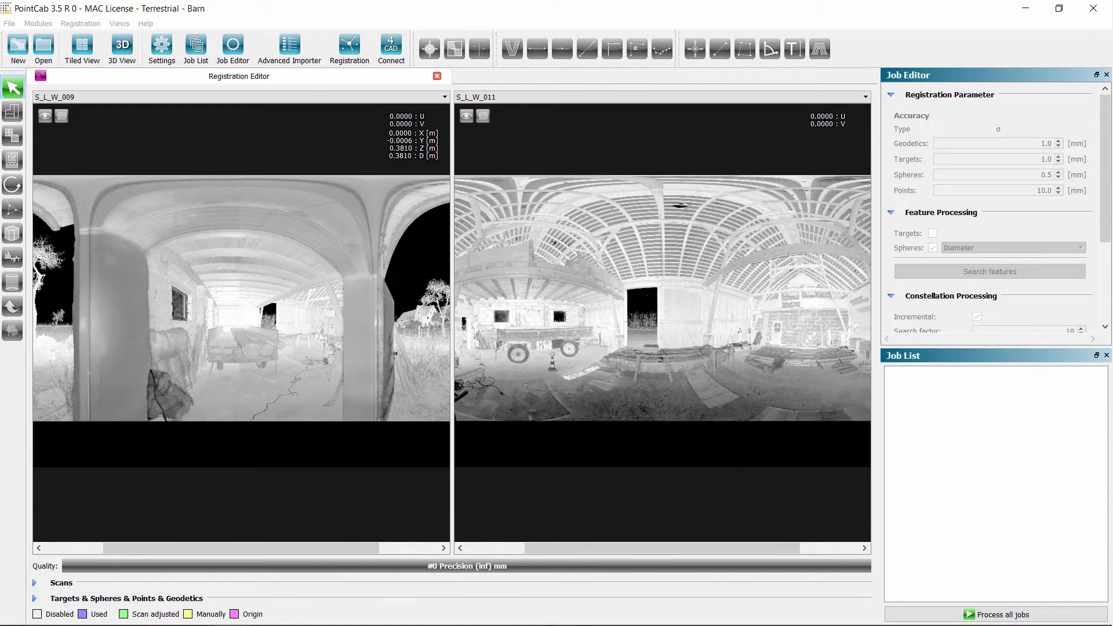
drag(481, 307, 874, 301)
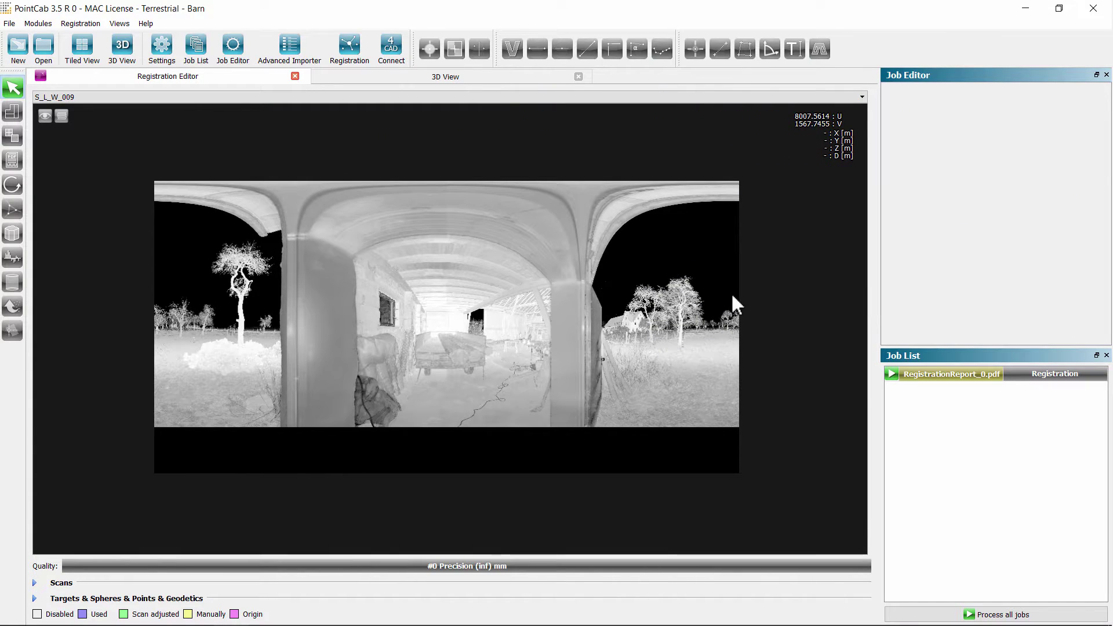
Review the feature creation tools and the scans available for the panorama view, keeping S_L_W_009 displayed
click(429, 50)
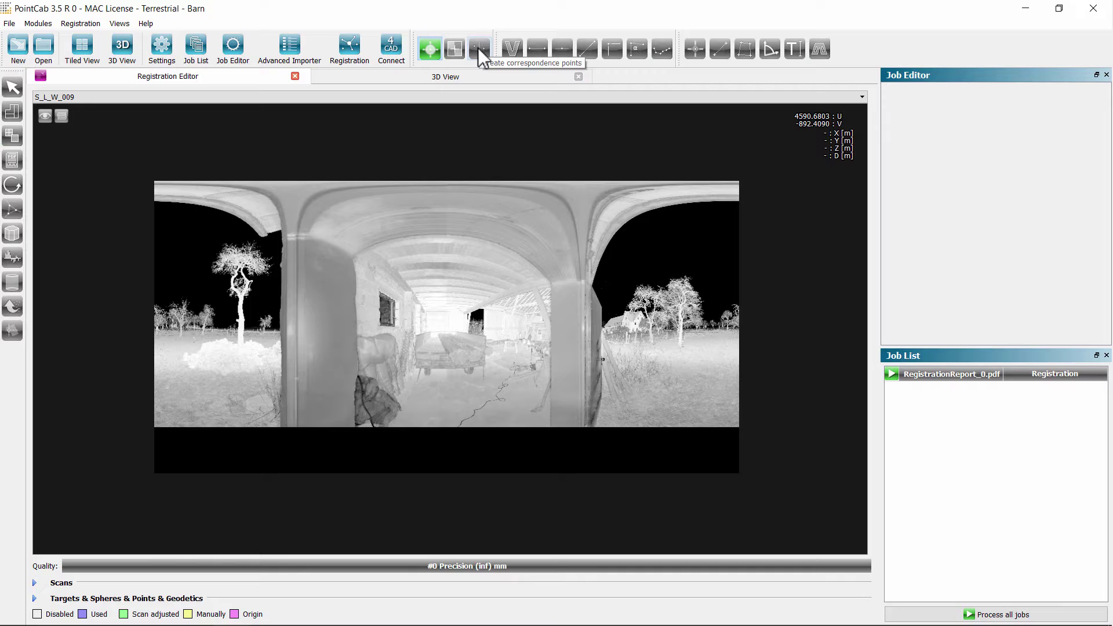
click(394, 97)
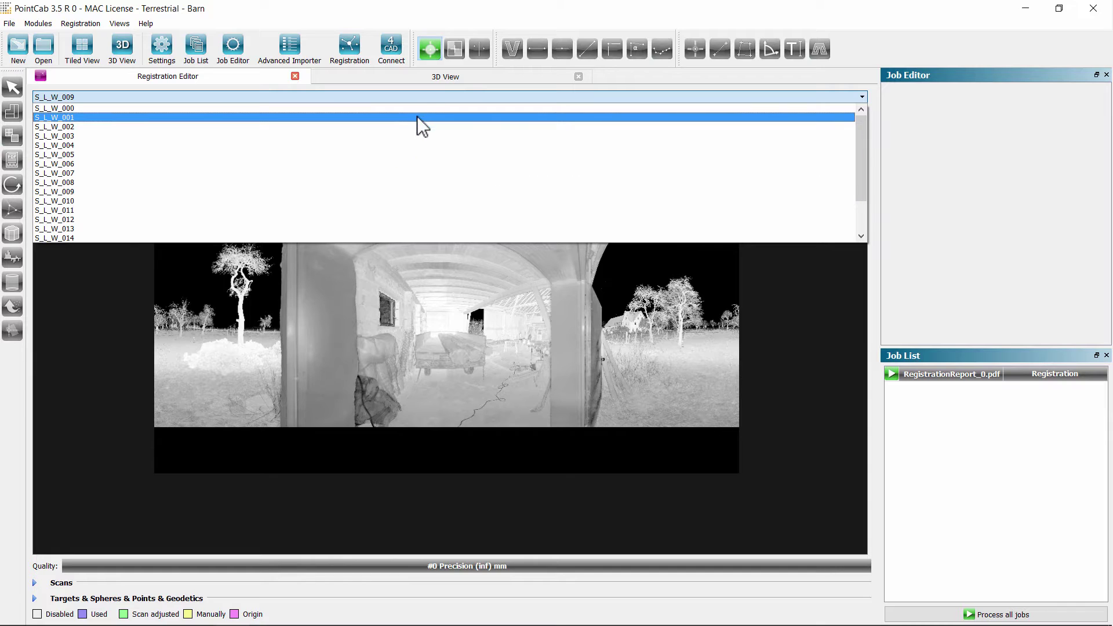
click(433, 95)
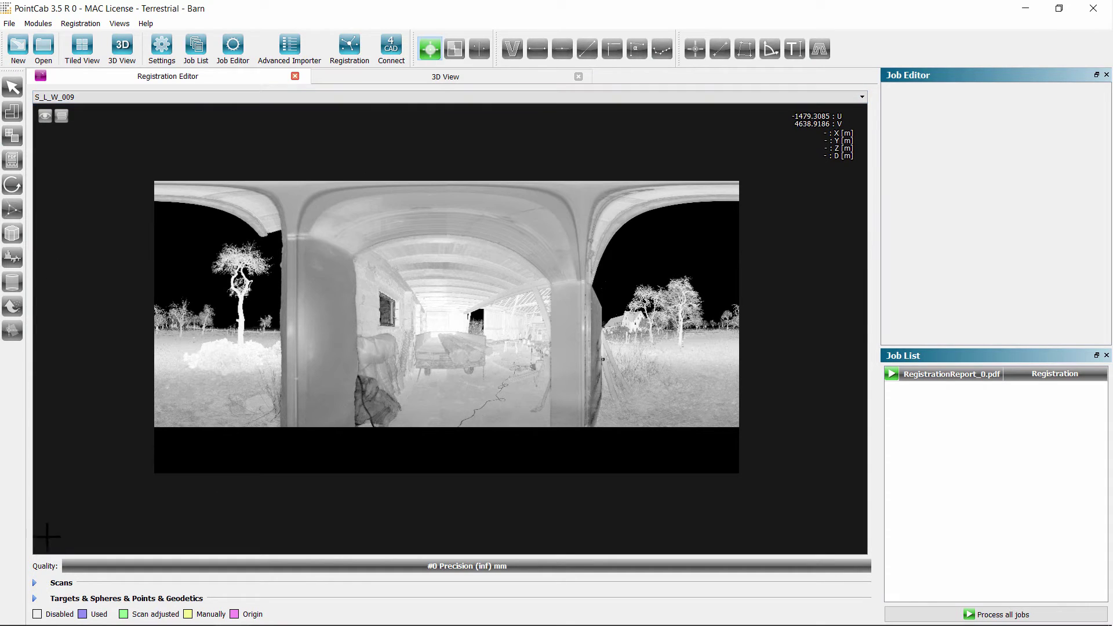
Expand the scans table and review the actions available in the targets, spheres, points and geodetics table
click(34, 582)
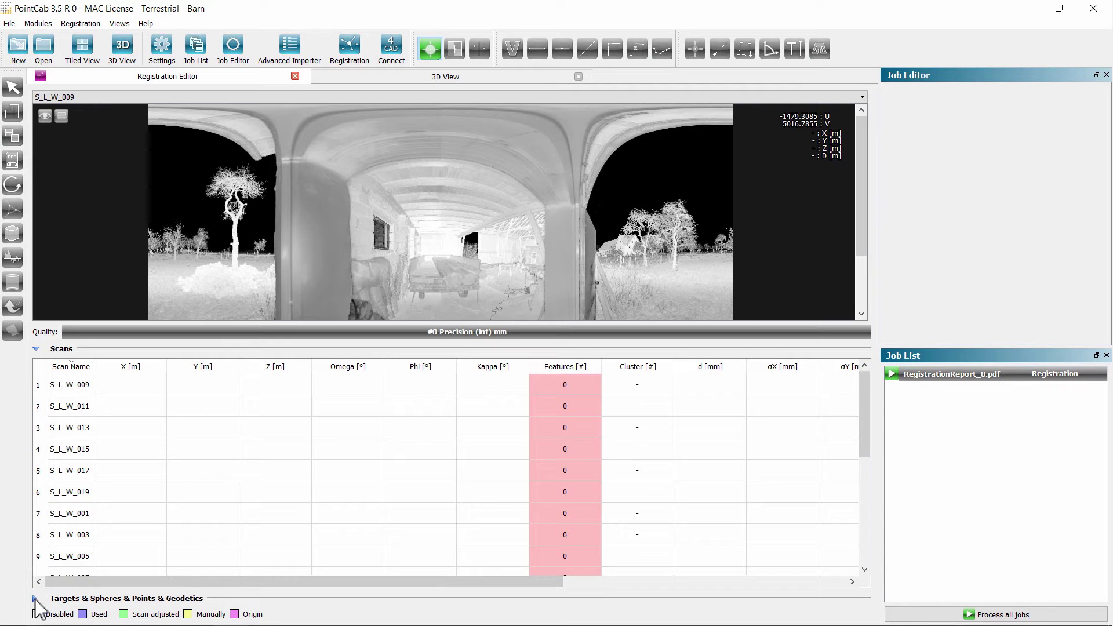
click(35, 599)
right_click(309, 475)
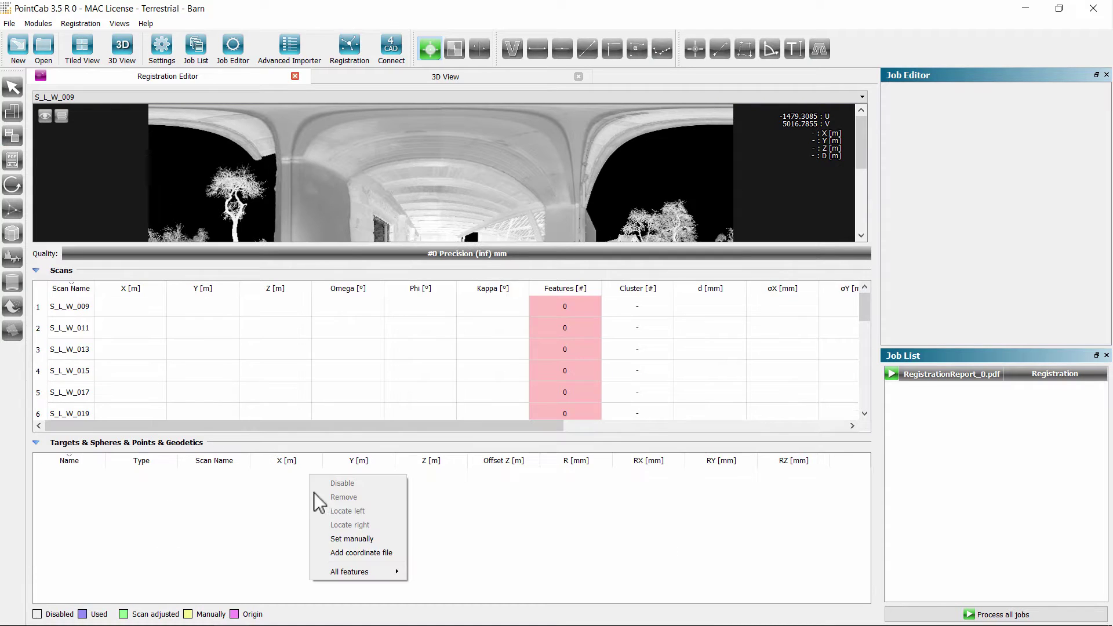
click(386, 554)
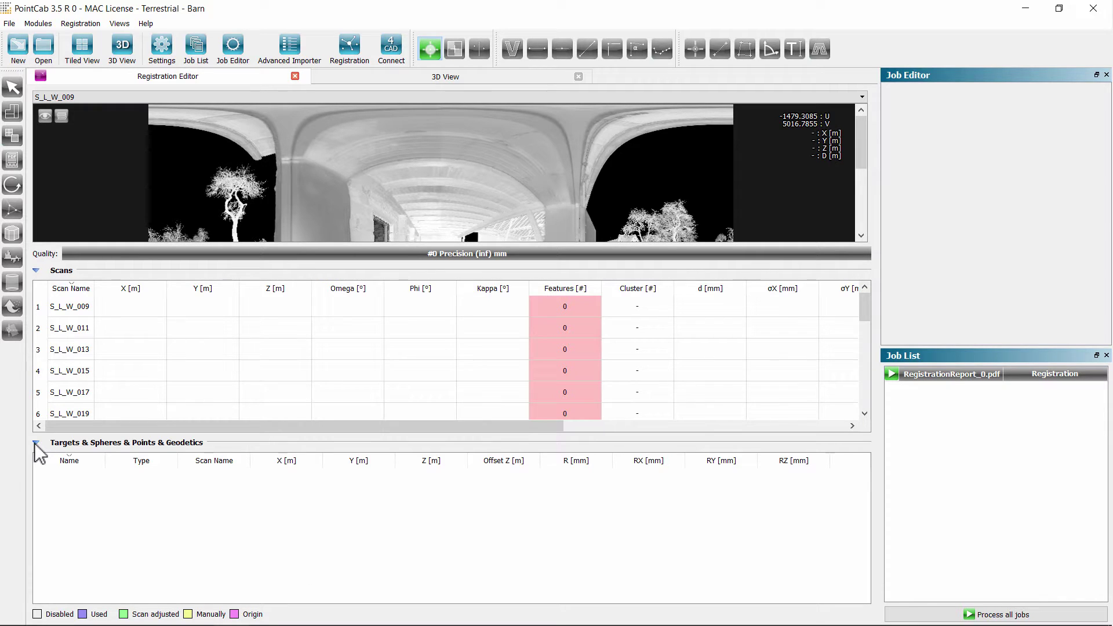
click(36, 442)
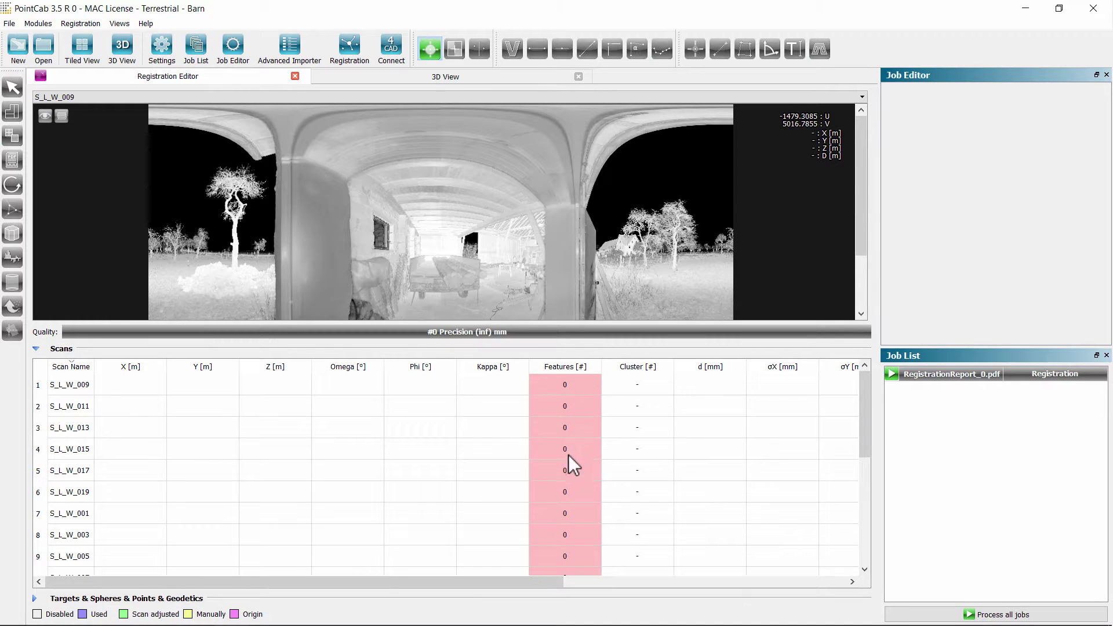
Process the RegistrationReport_0.pdf registration job and accept the automatic feature search for the scans
click(954, 374)
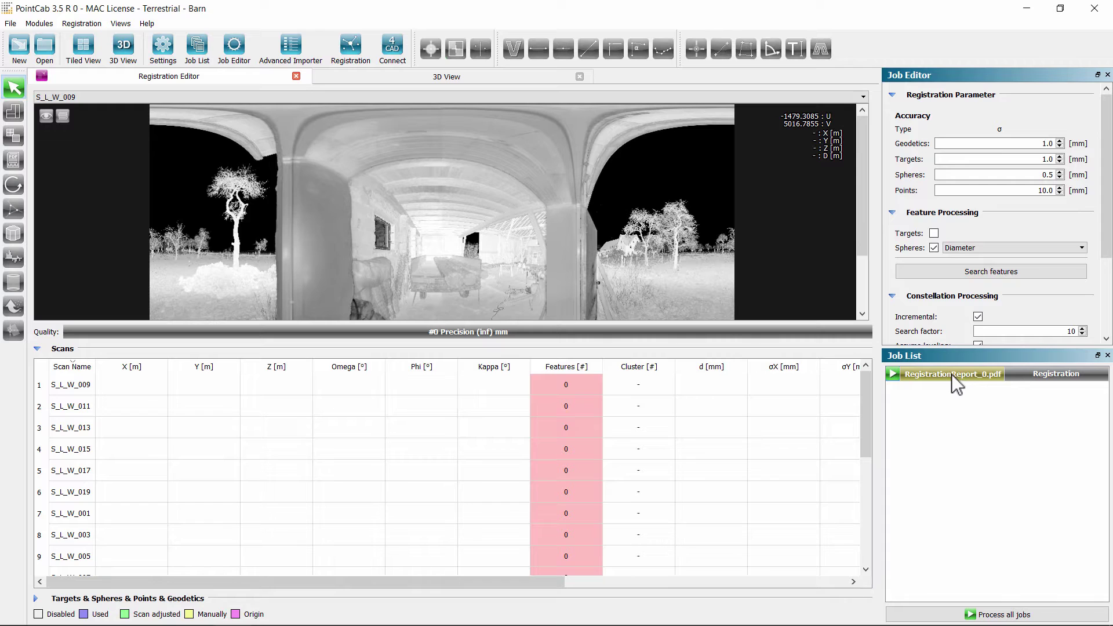
drag(960, 350, 966, 458)
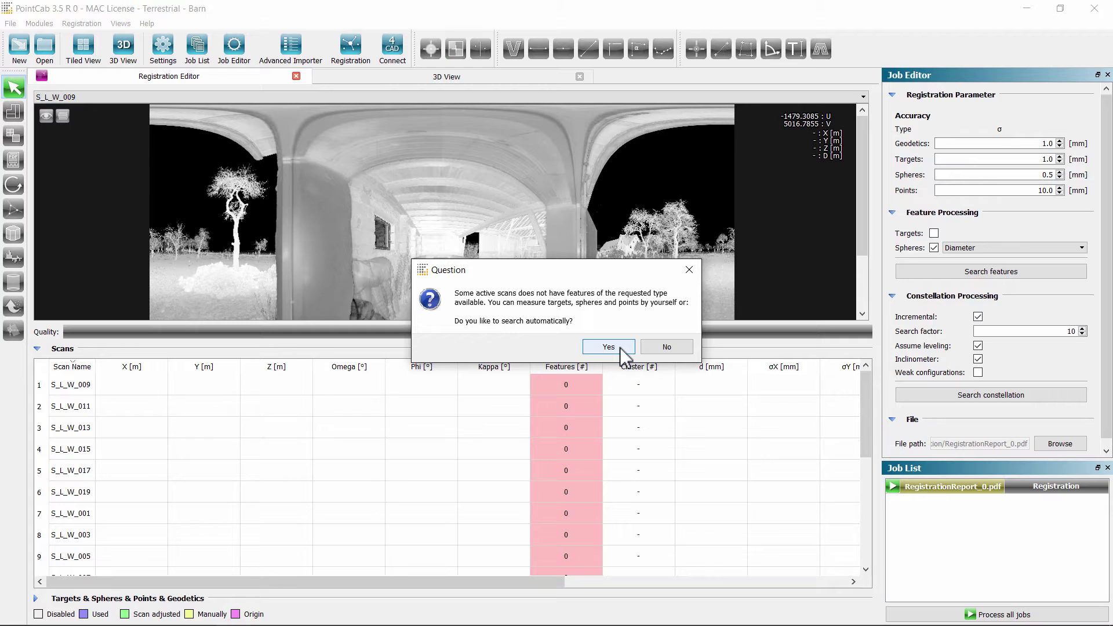
click(620, 349)
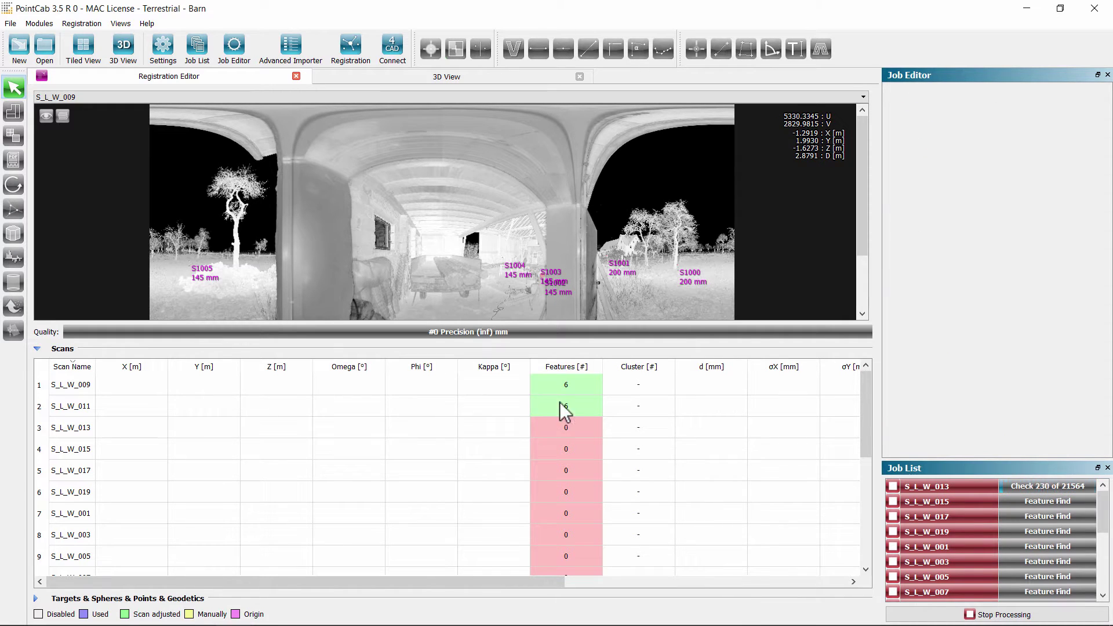
Inspect detected sphere S1004 in the S_L_W_009 panorama and check its sphere parameters
scroll(409, 227, down, 1)
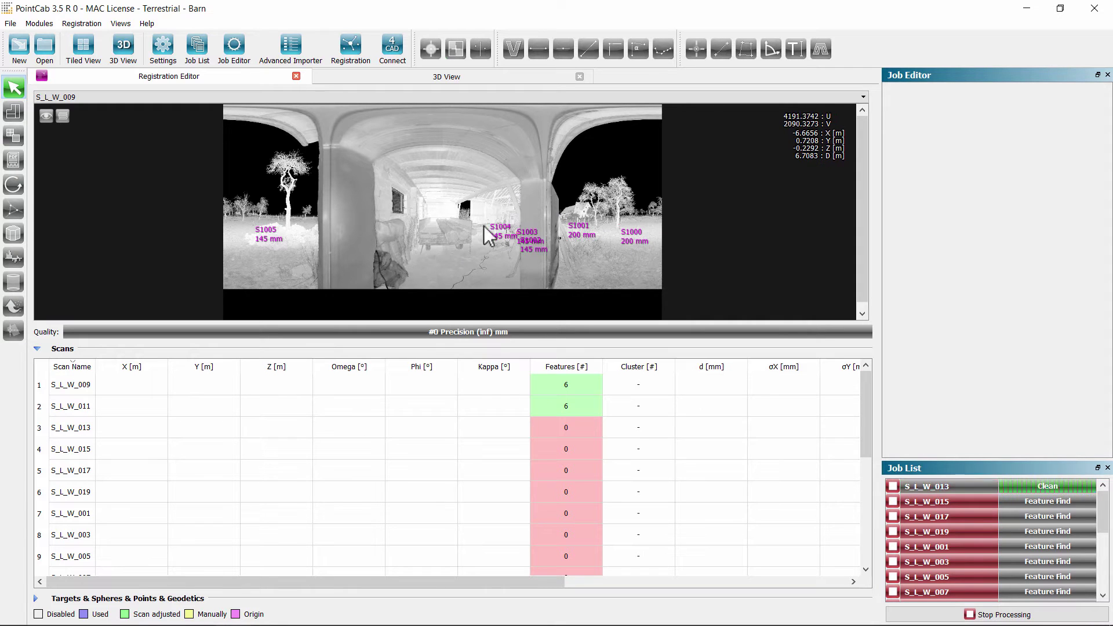
scroll(471, 225, up, 3)
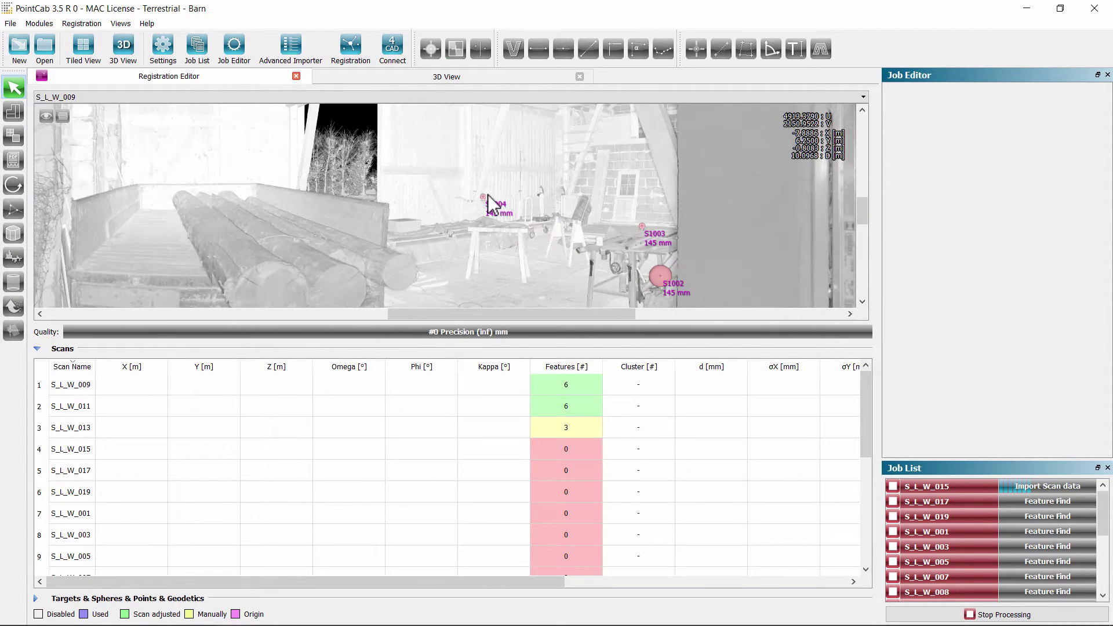
scroll(488, 204, up, 2)
scroll(481, 206, up, 1)
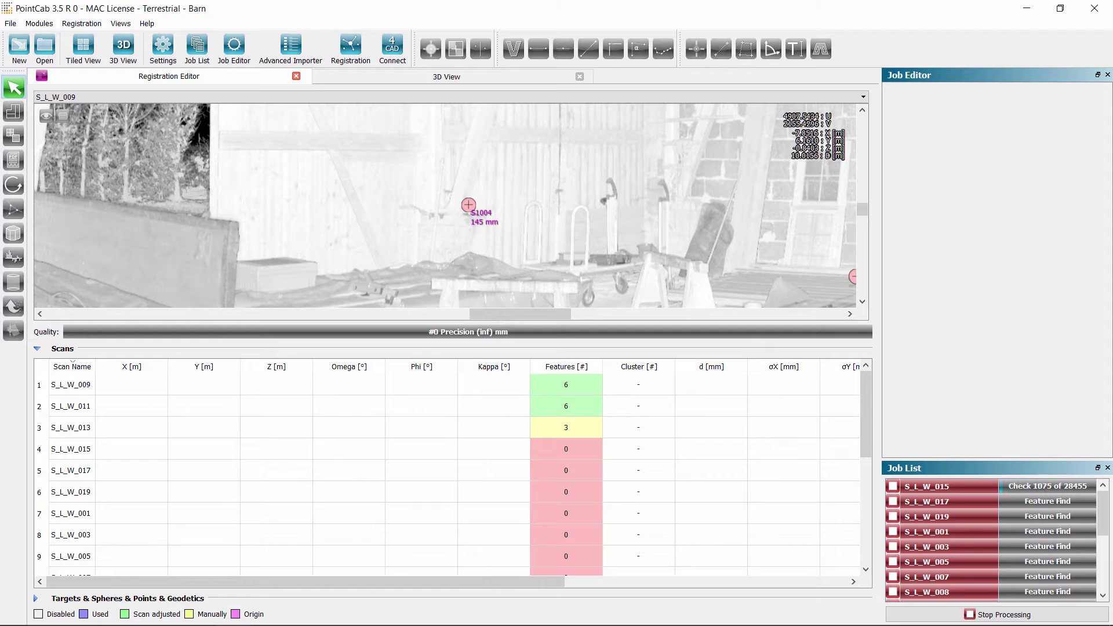
click(468, 205)
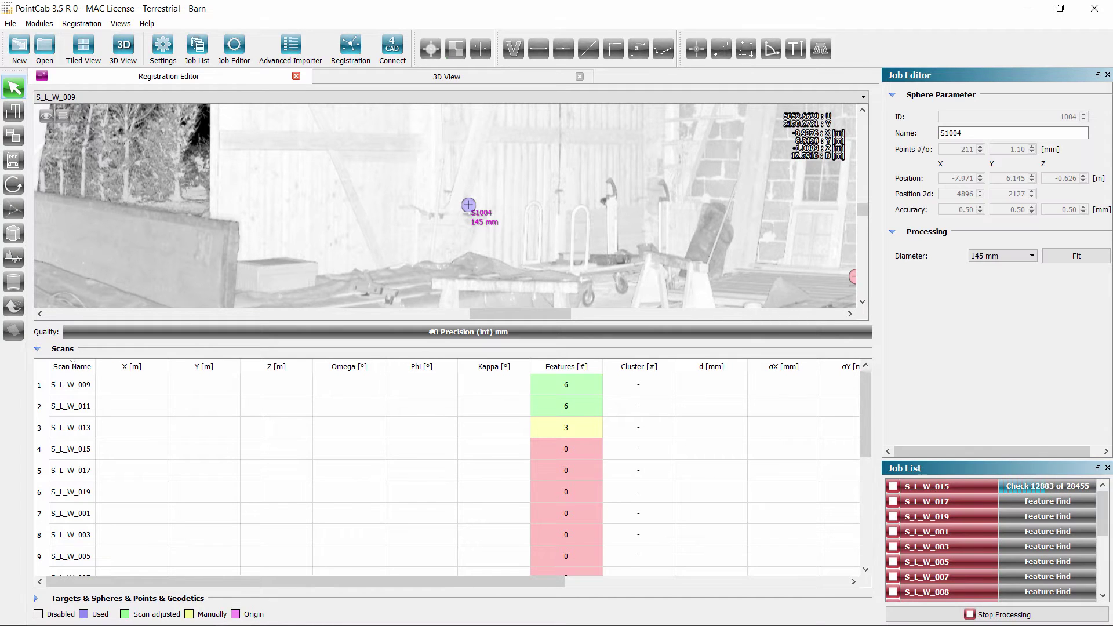
key(Escape)
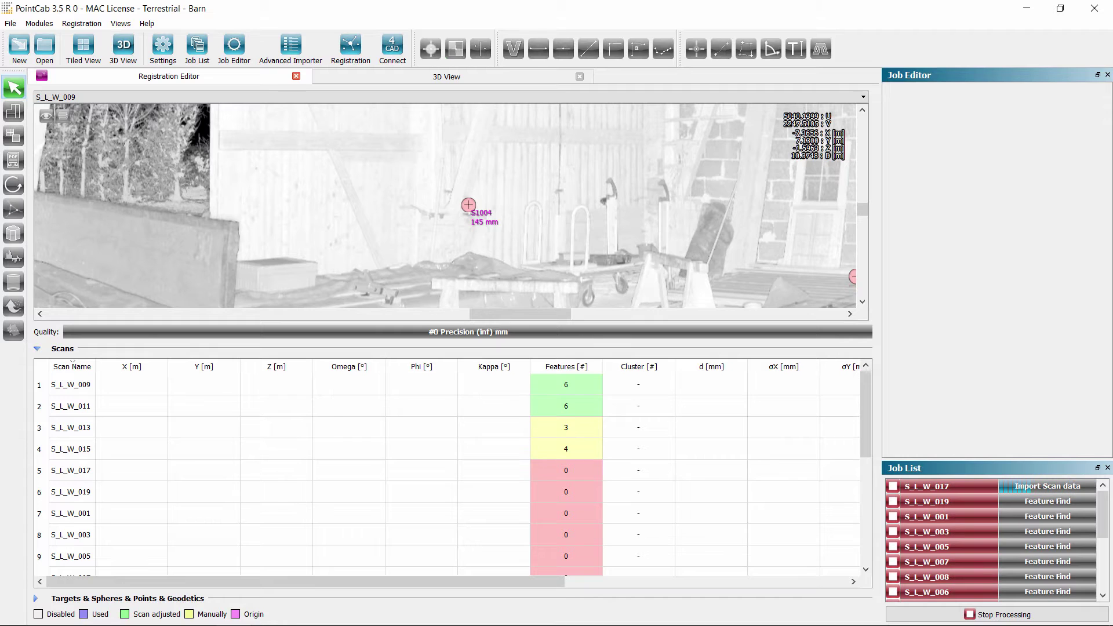
Open scan S_L_W_013 in the panorama view and sort the scans table by number of features
right_click(580, 436)
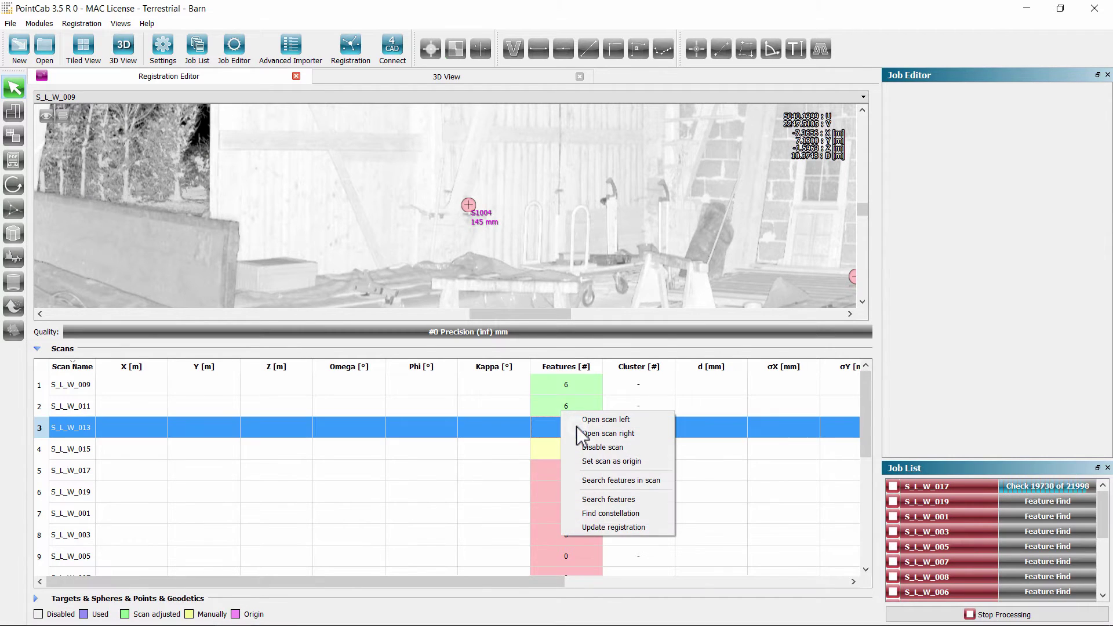
click(625, 422)
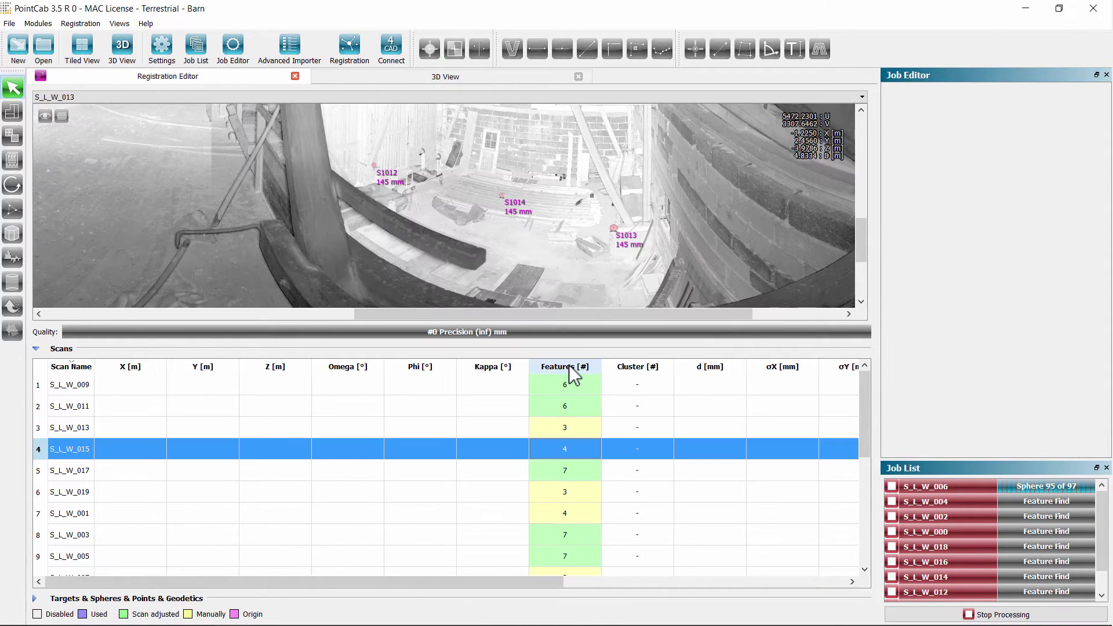
click(568, 364)
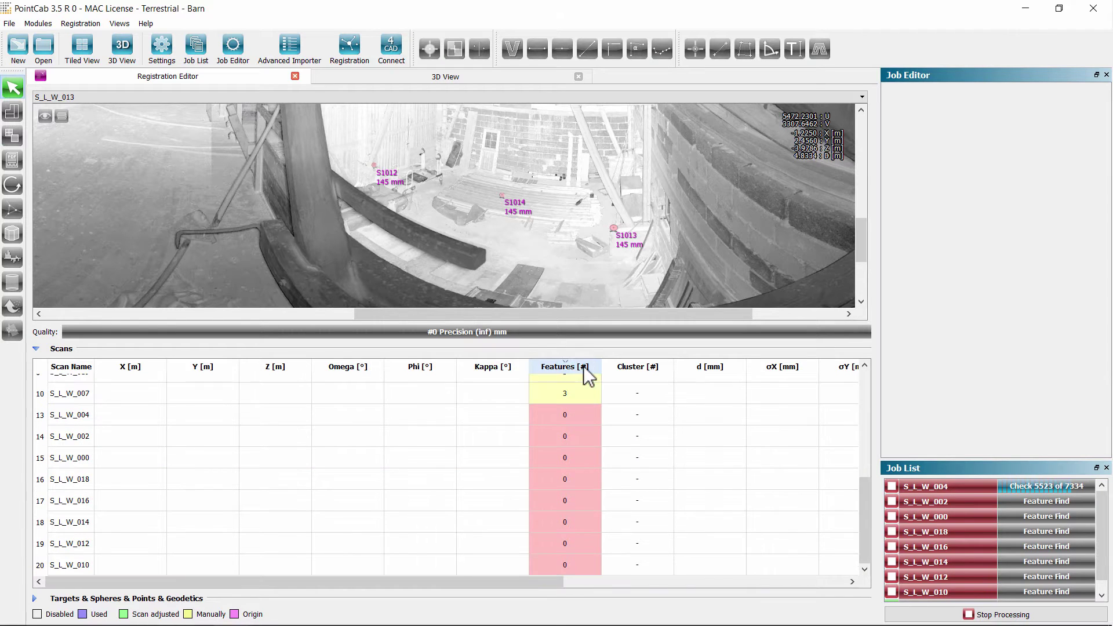
Expand the targets, spheres, points and geodetics table and examine the entries for spheres S1000 to S1002
click(35, 598)
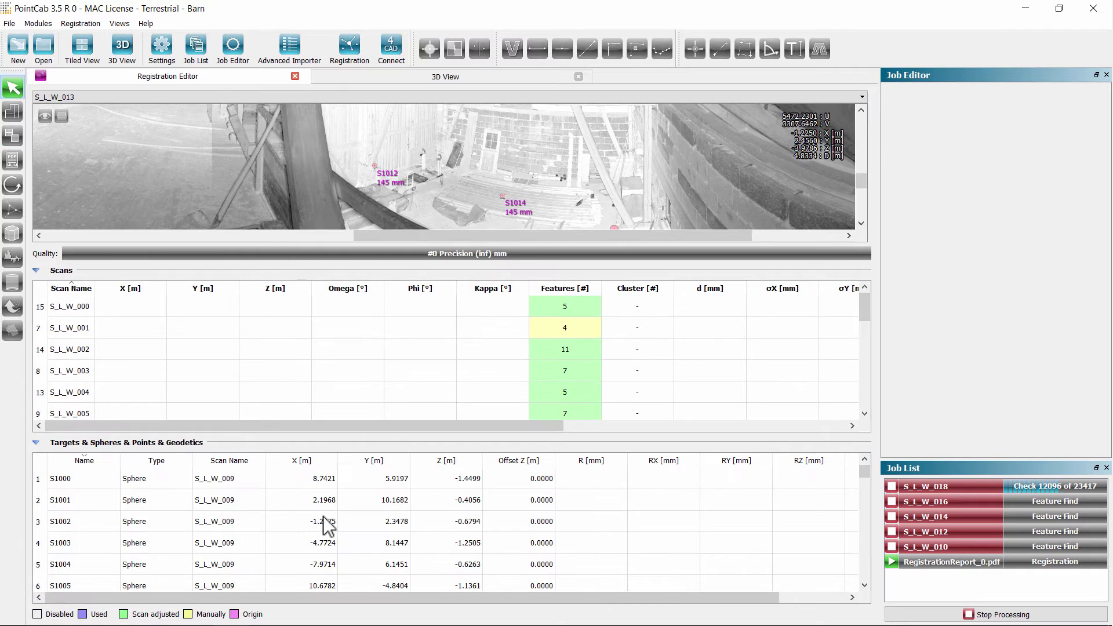
click(65, 480)
click(78, 500)
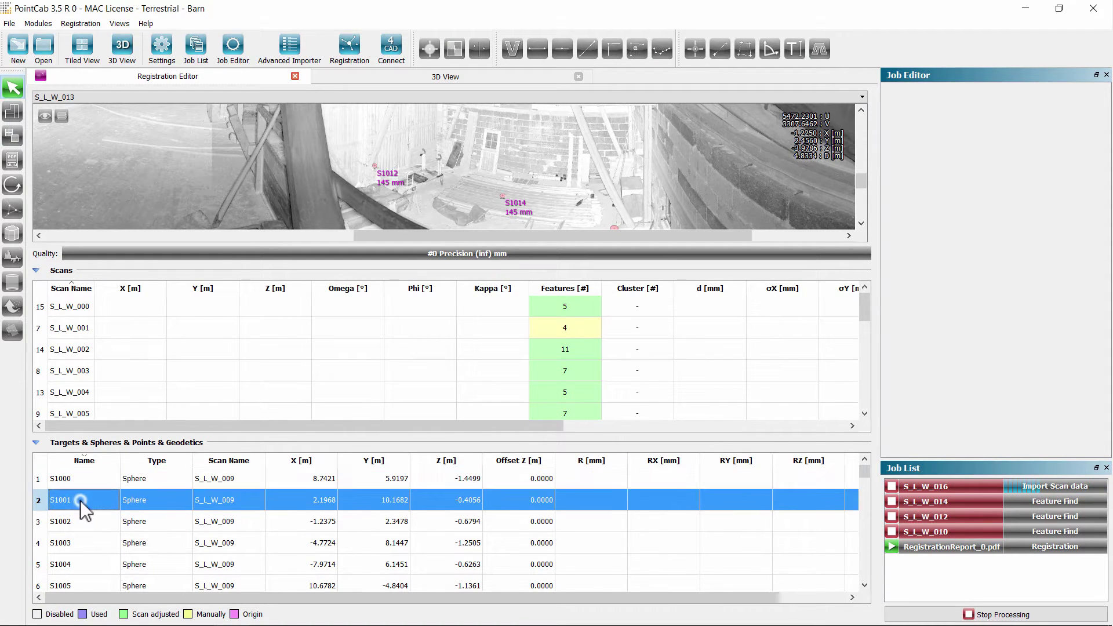
click(76, 523)
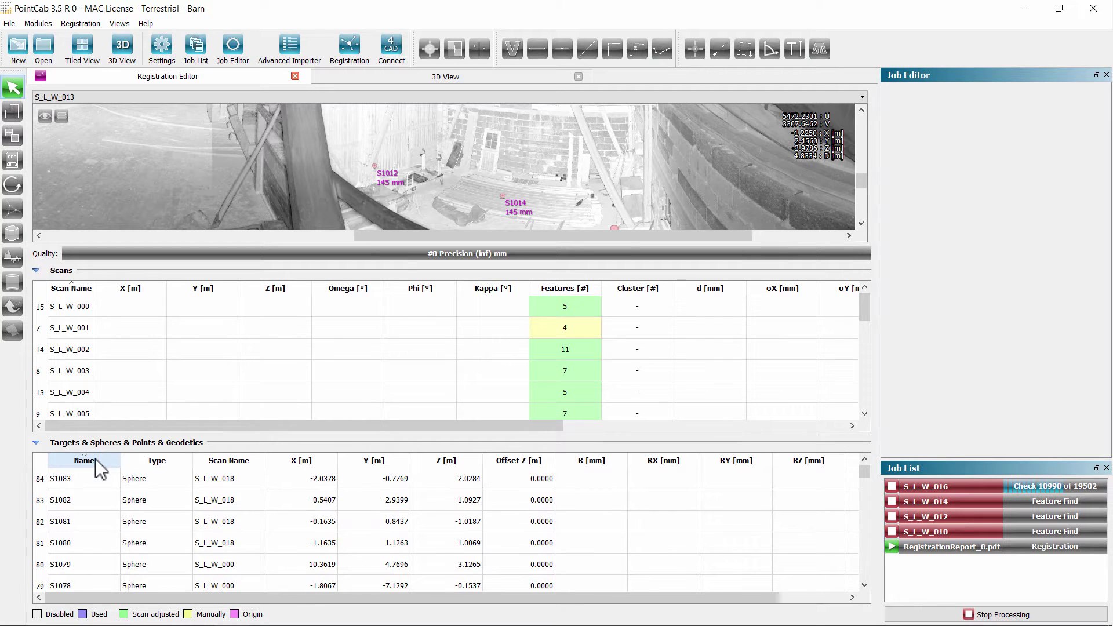
Sort the scans table by number of features and review the scans from the fewest features upward
click(582, 293)
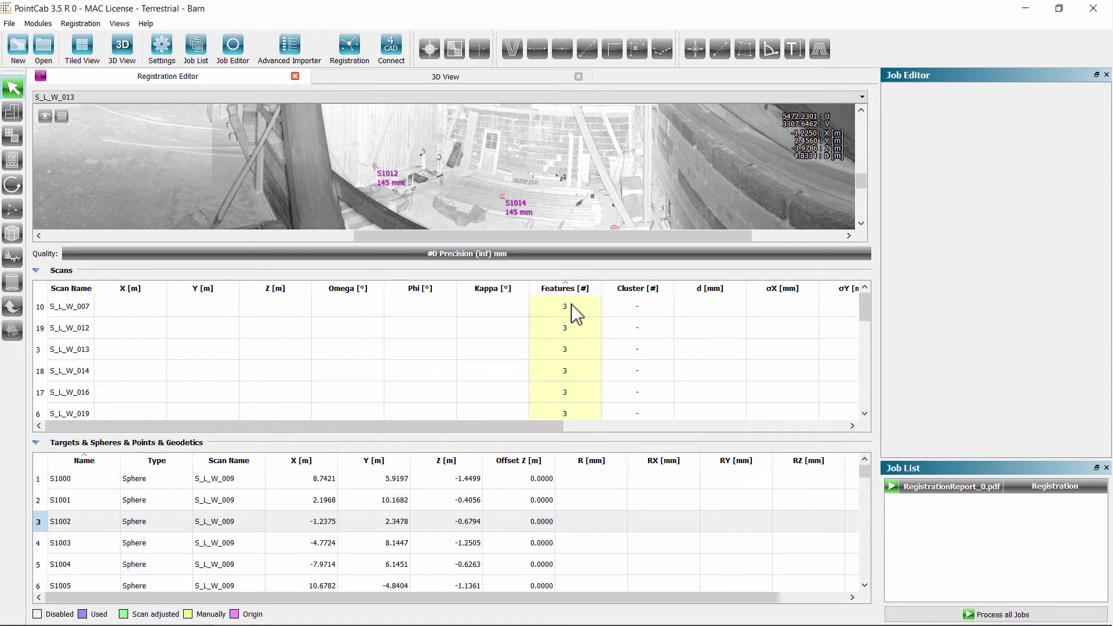
click(550, 305)
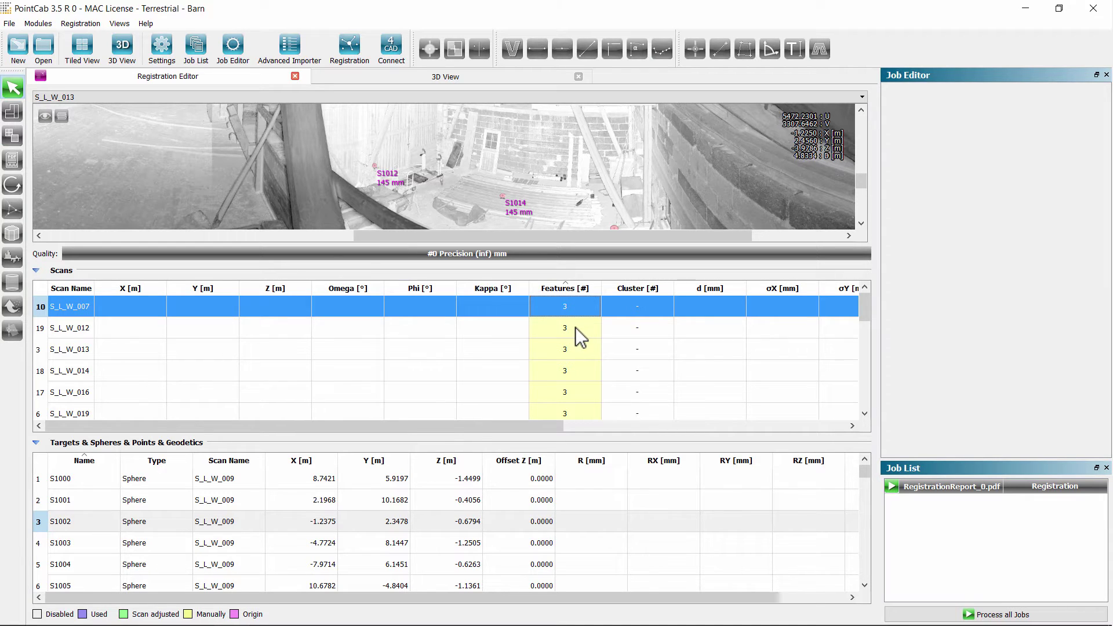
scroll(586, 364, down, 3)
scroll(586, 364, down, 1)
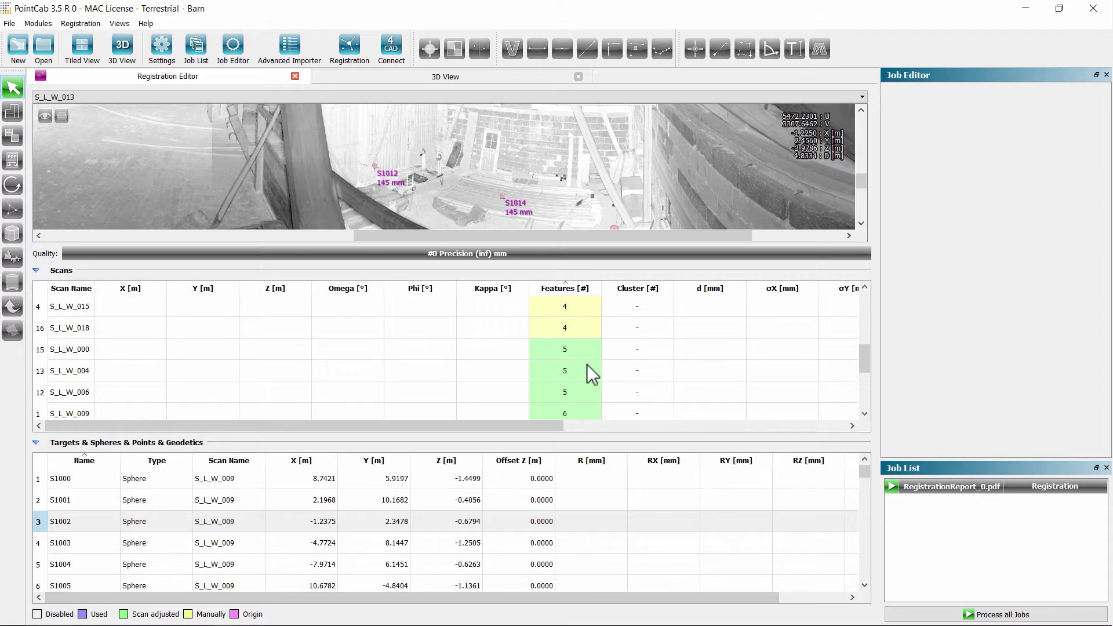
click(580, 349)
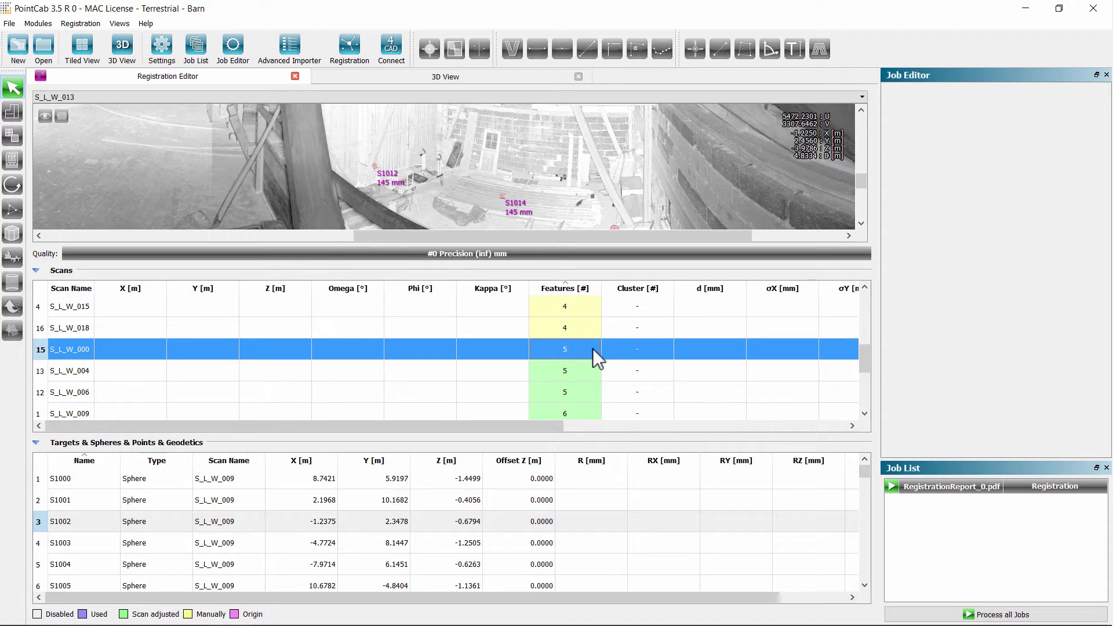
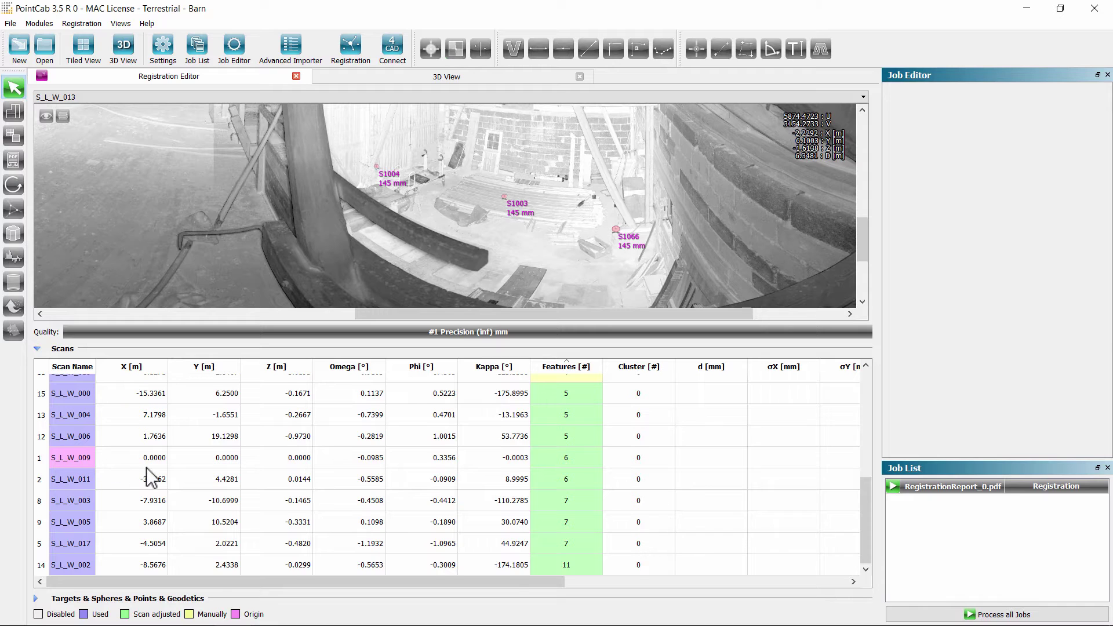
Find scan S_L_W_007, which lacks coordinates in the scans table, and open it in the panorama view
scroll(148, 478, up, 5)
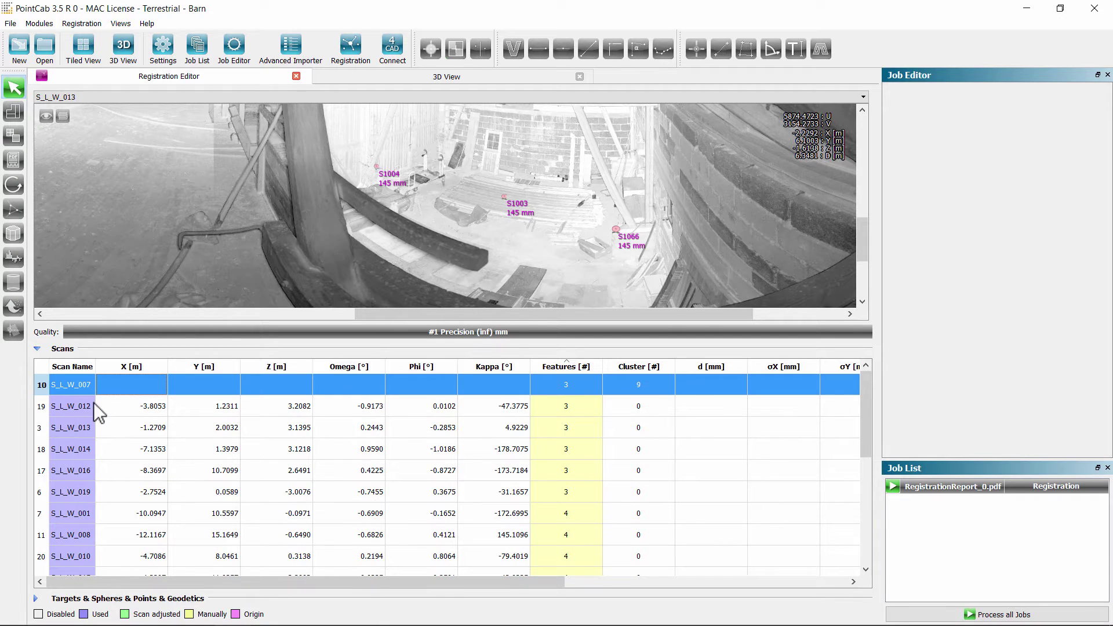
click(89, 401)
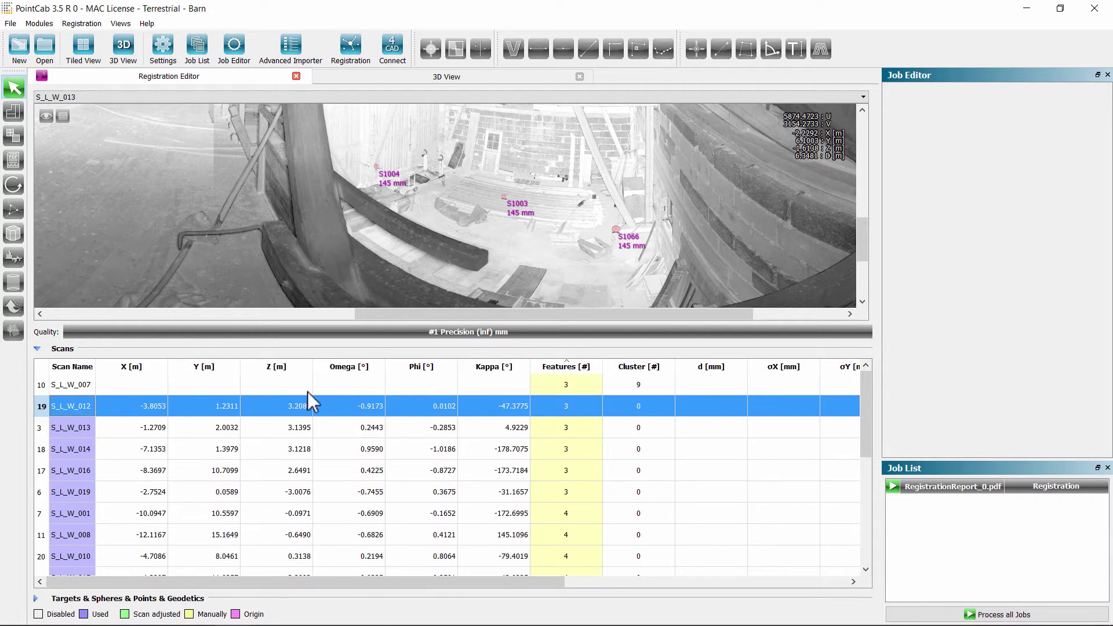
click(370, 386)
right_click(370, 388)
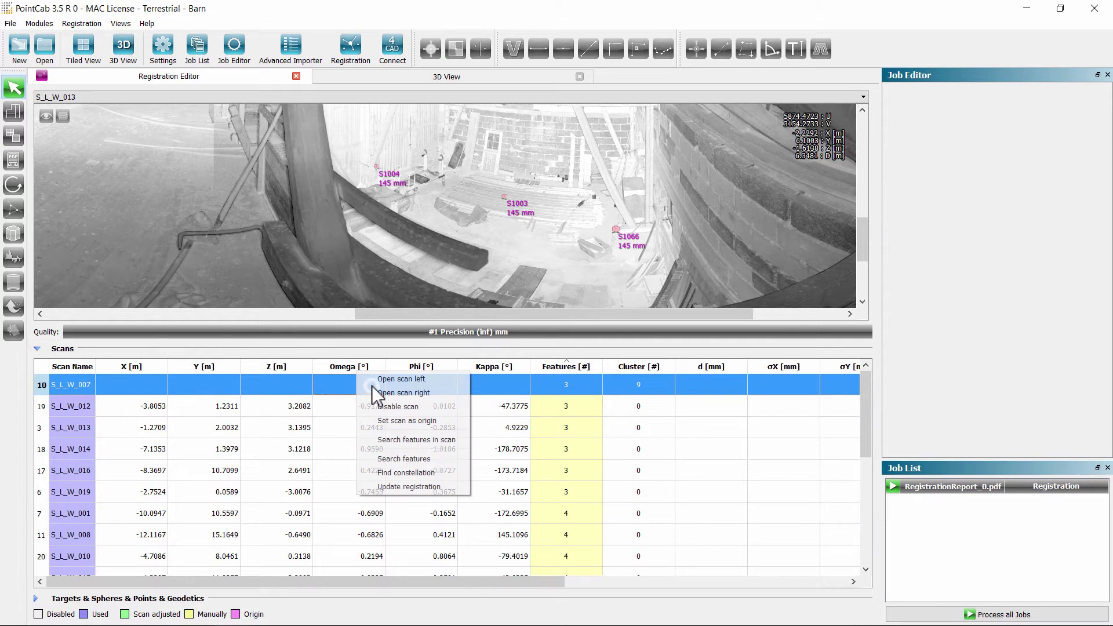
click(416, 380)
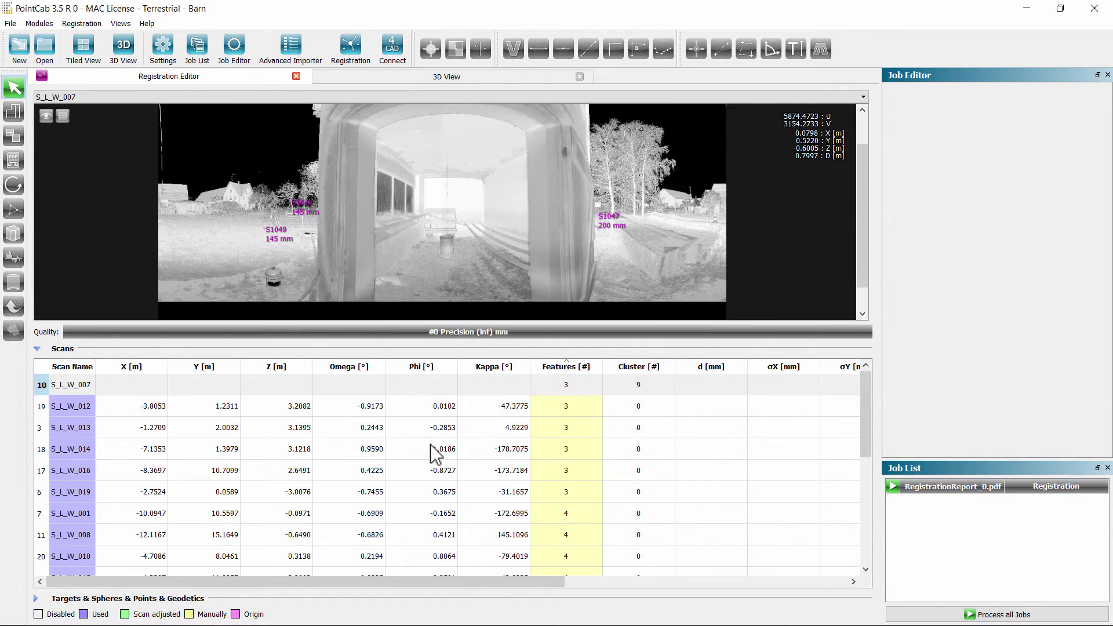
View the S_L_W_007 panorama in Color and Distance display modes and return it to Reflectivity
click(63, 116)
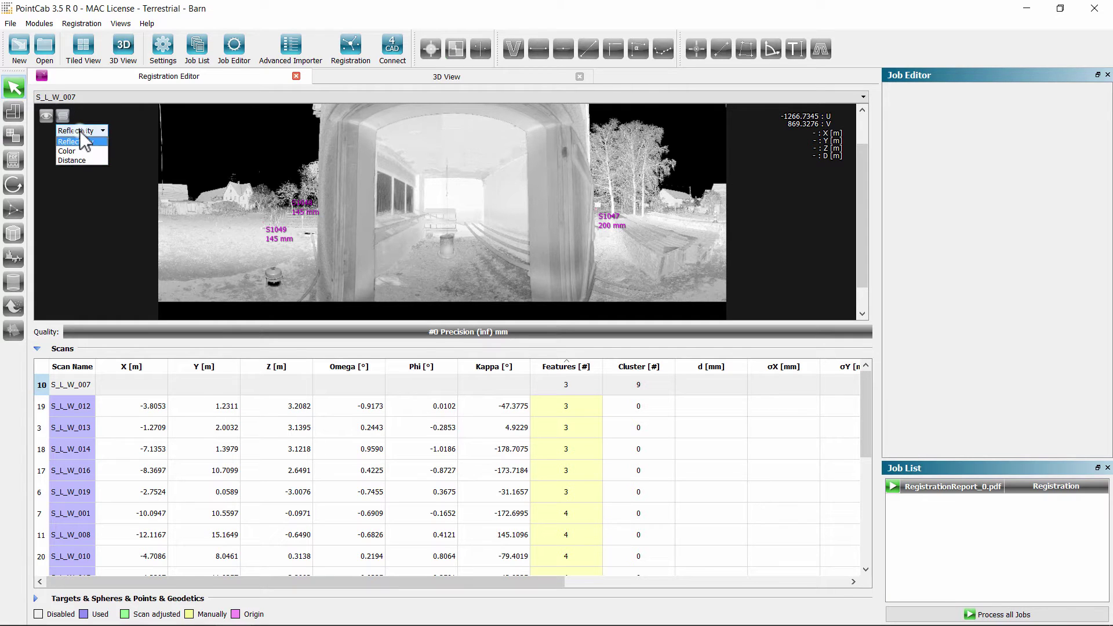
click(79, 131)
click(76, 151)
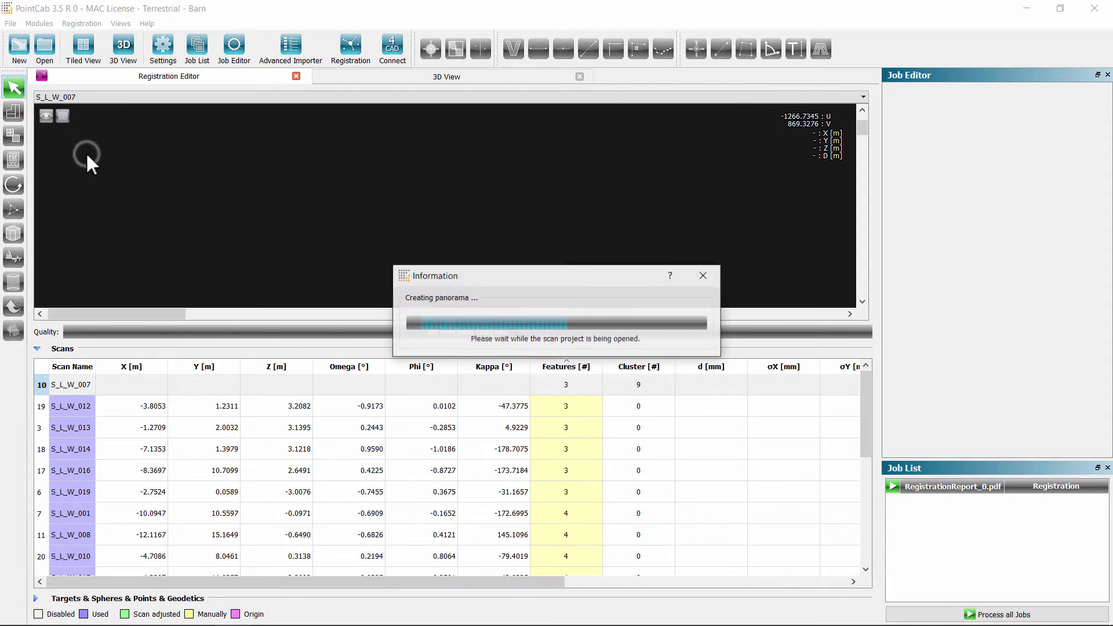
click(64, 115)
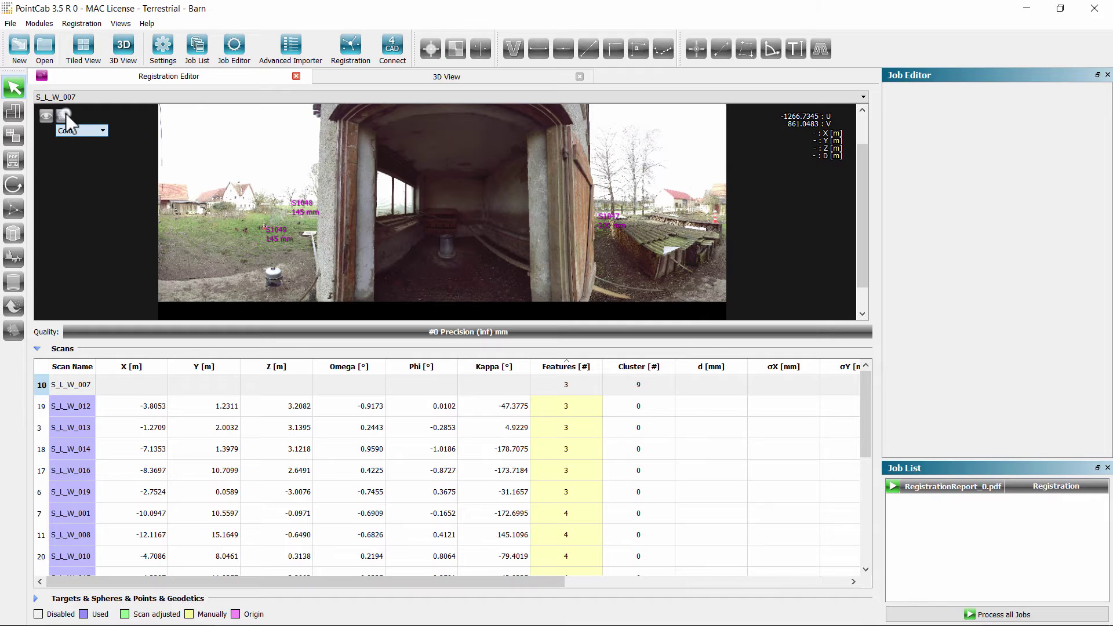
click(75, 160)
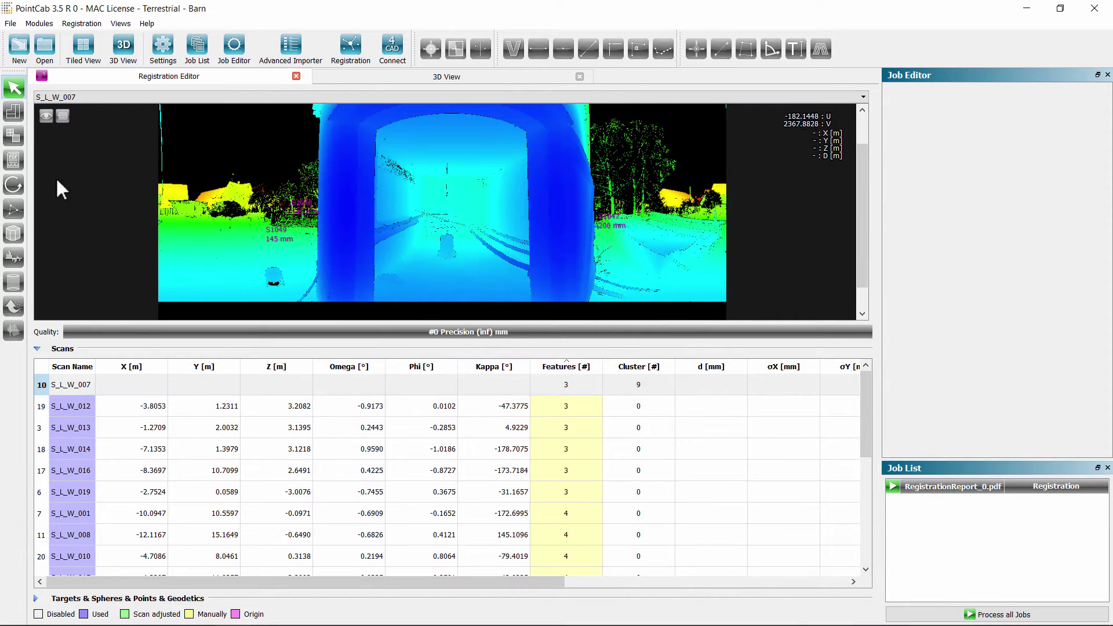
click(63, 115)
click(76, 131)
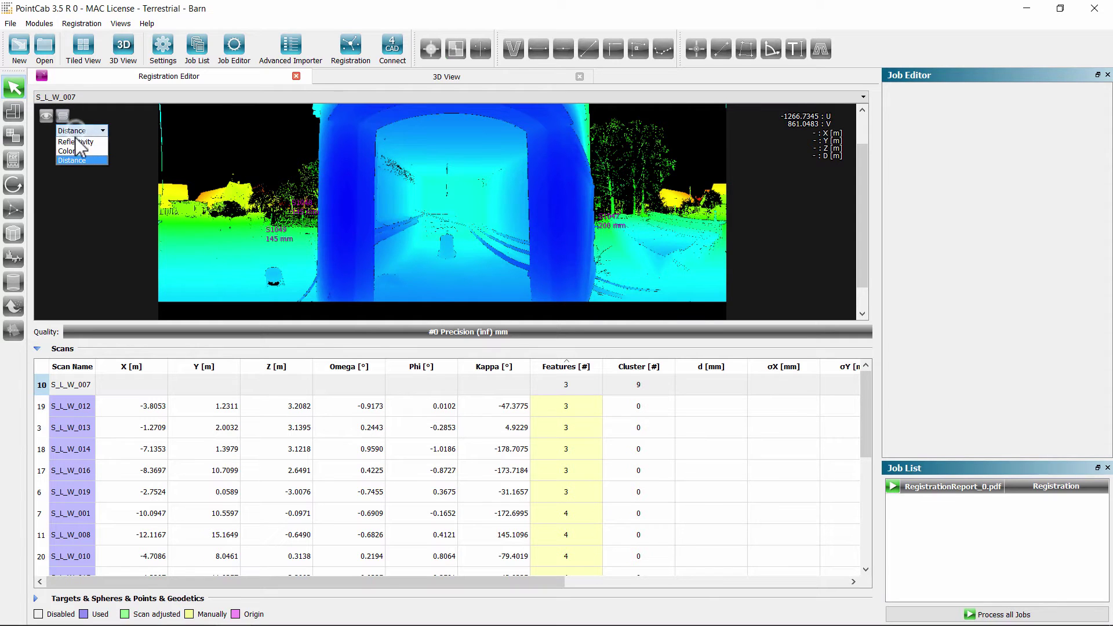
click(74, 140)
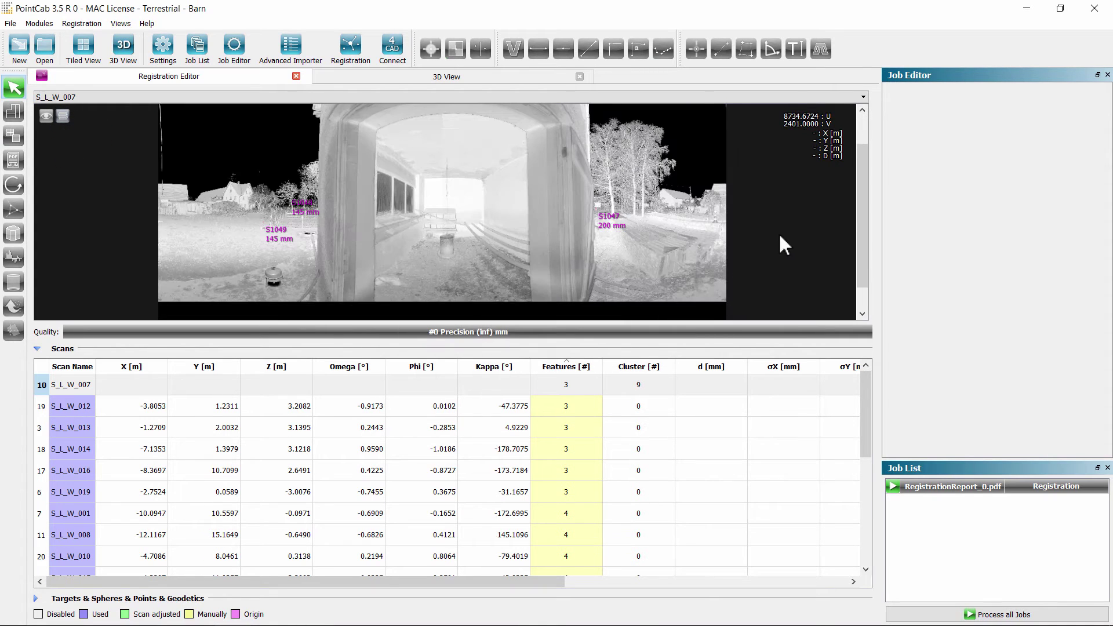
Mark the undetected white ball on the traffic cone in the S_L_W_007 panorama as a sphere and check its sphere parameters
scroll(754, 231, up, 1)
scroll(784, 192, up, 3)
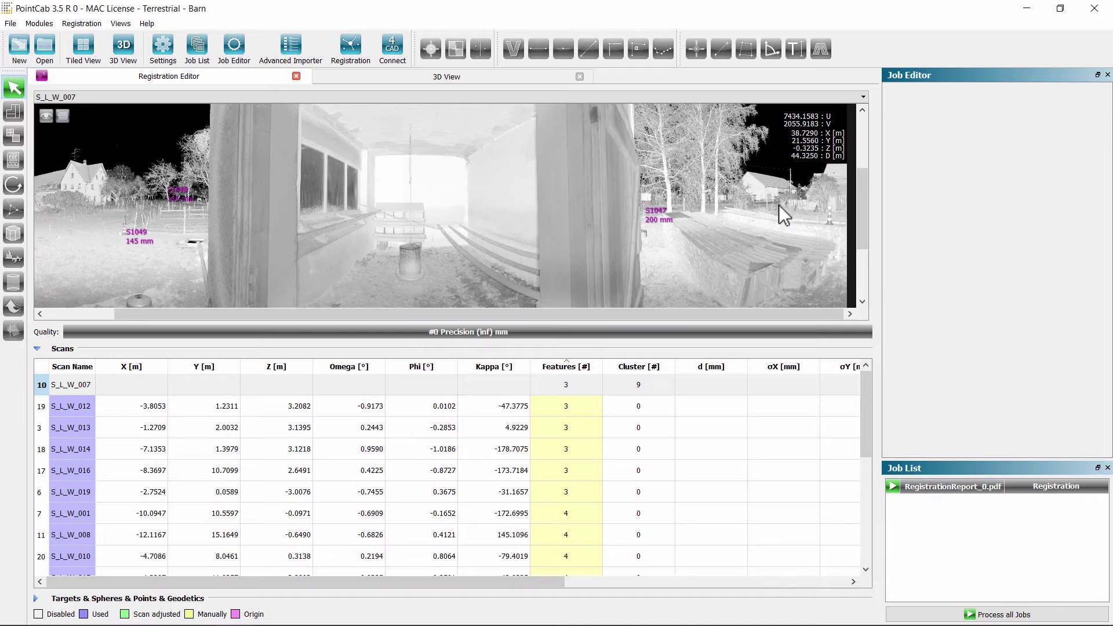
scroll(803, 213, up, 3)
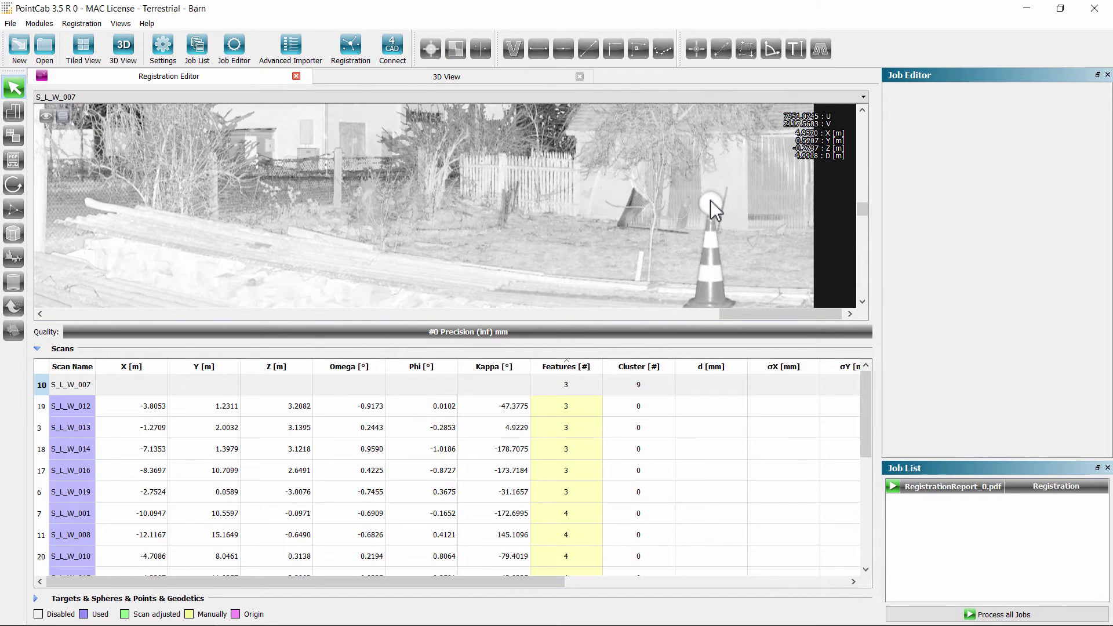
scroll(711, 200, up, 1)
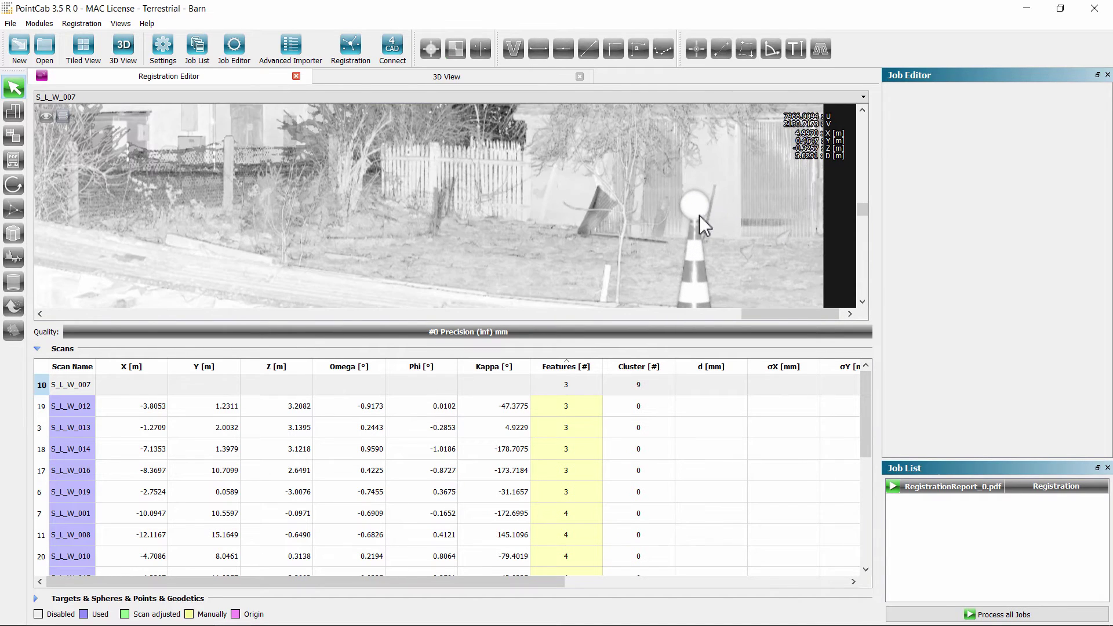
click(432, 49)
scroll(691, 210, up, 1)
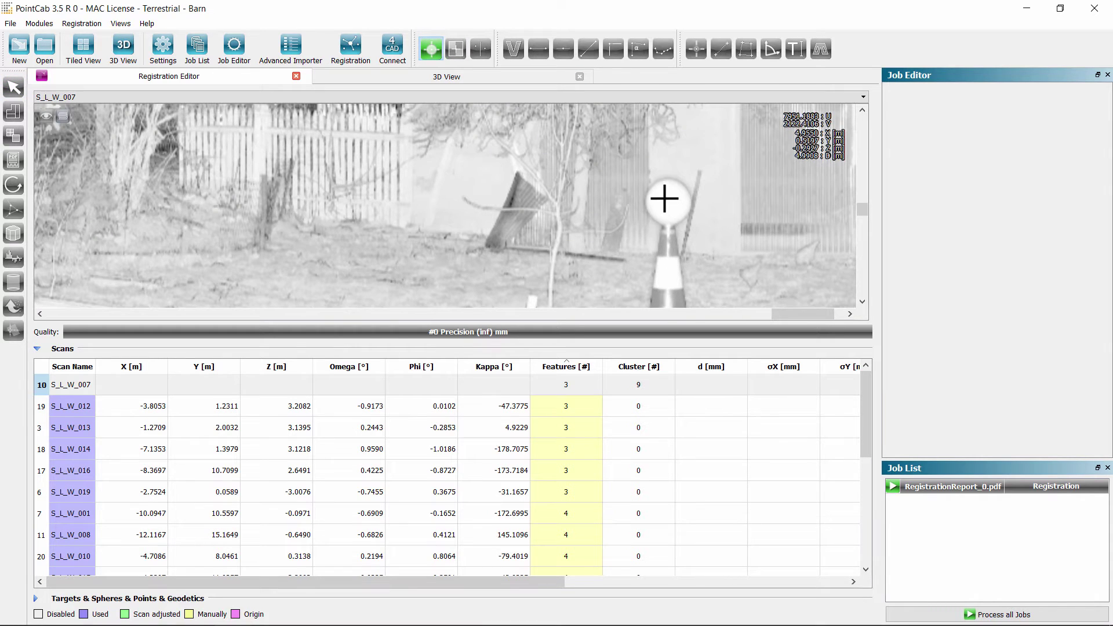
click(667, 202)
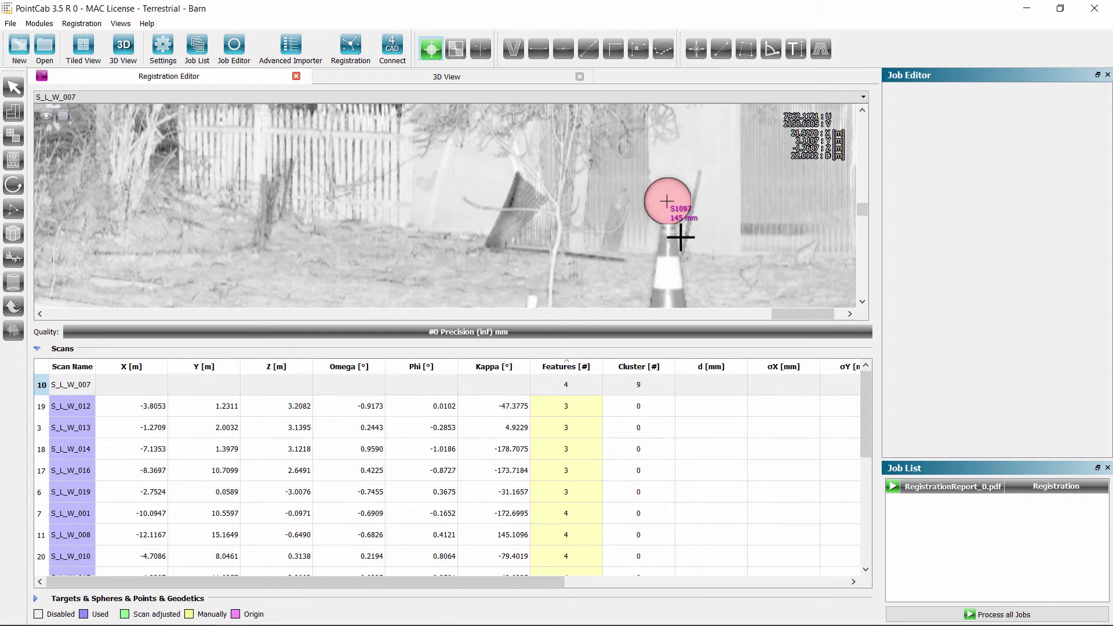
key(Escape)
click(671, 217)
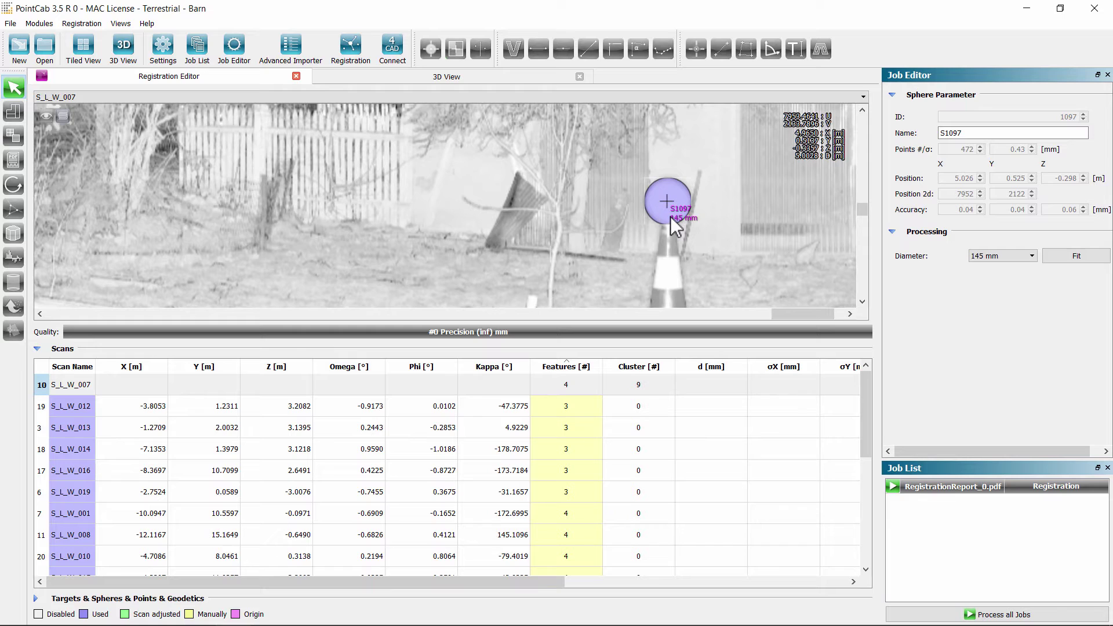
scroll(671, 217, down, 2)
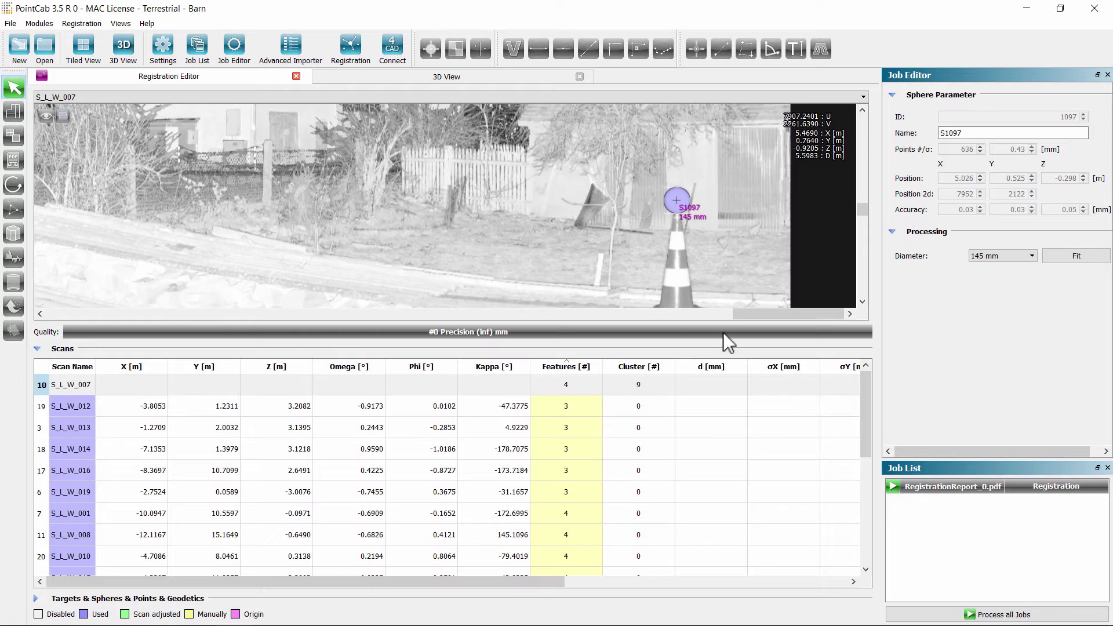
Run the RegistrationReport_0.pdf registration job again with its current parameters and acknowledge the final registration note
click(983, 486)
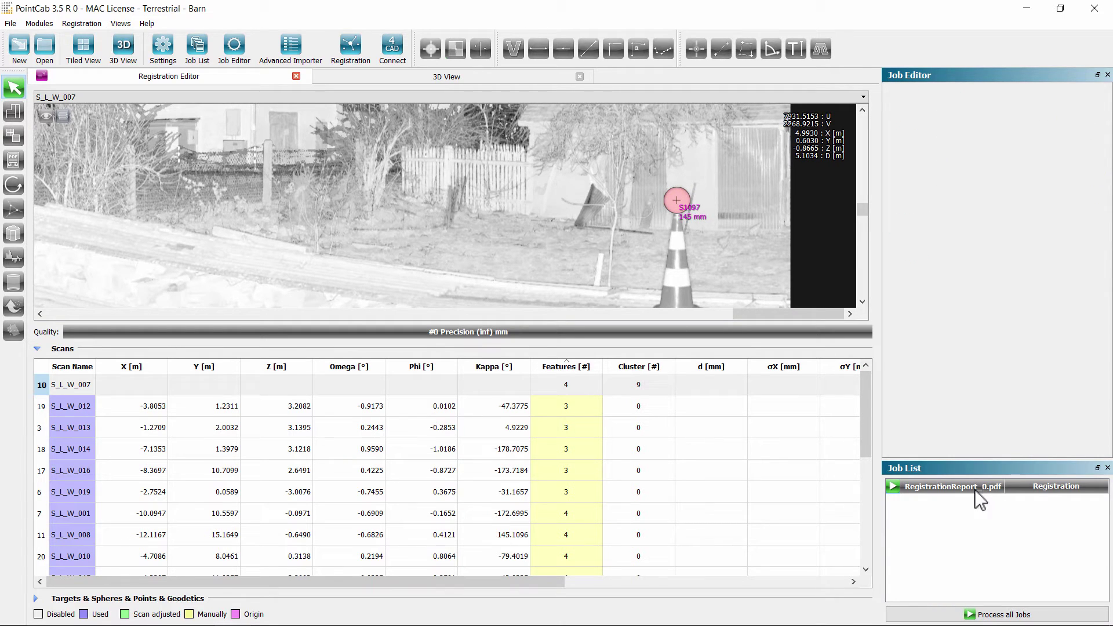
click(947, 486)
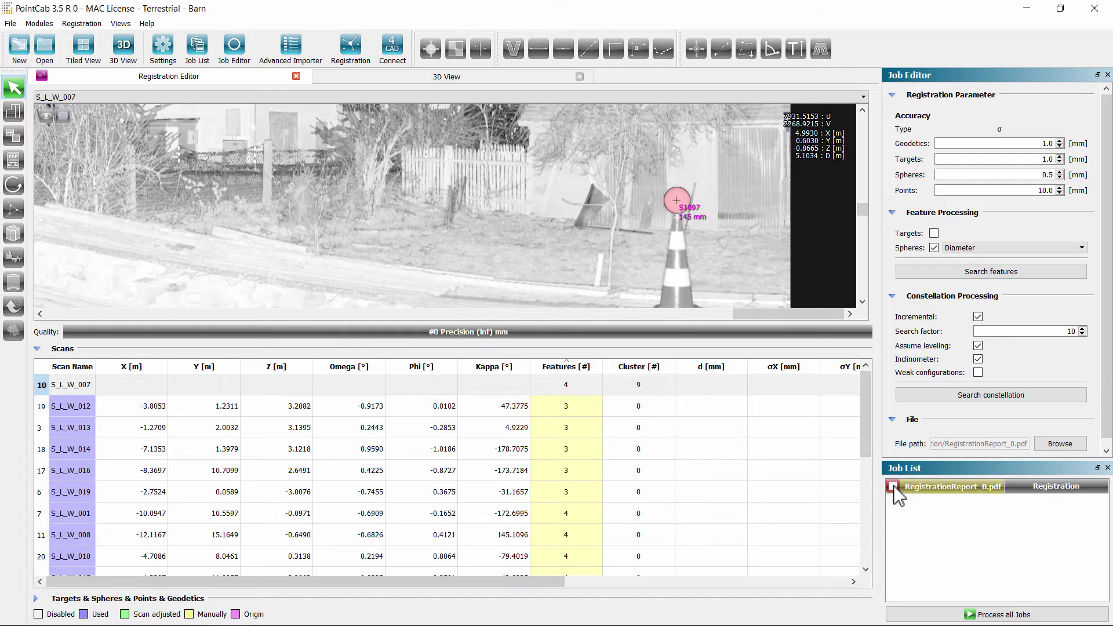
click(893, 486)
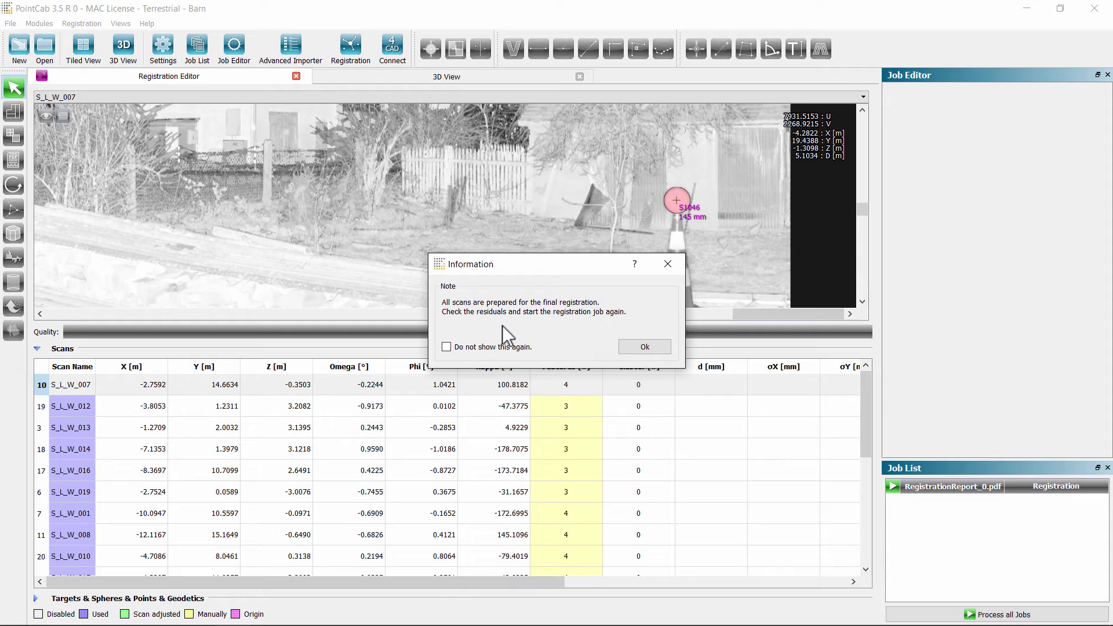
click(644, 346)
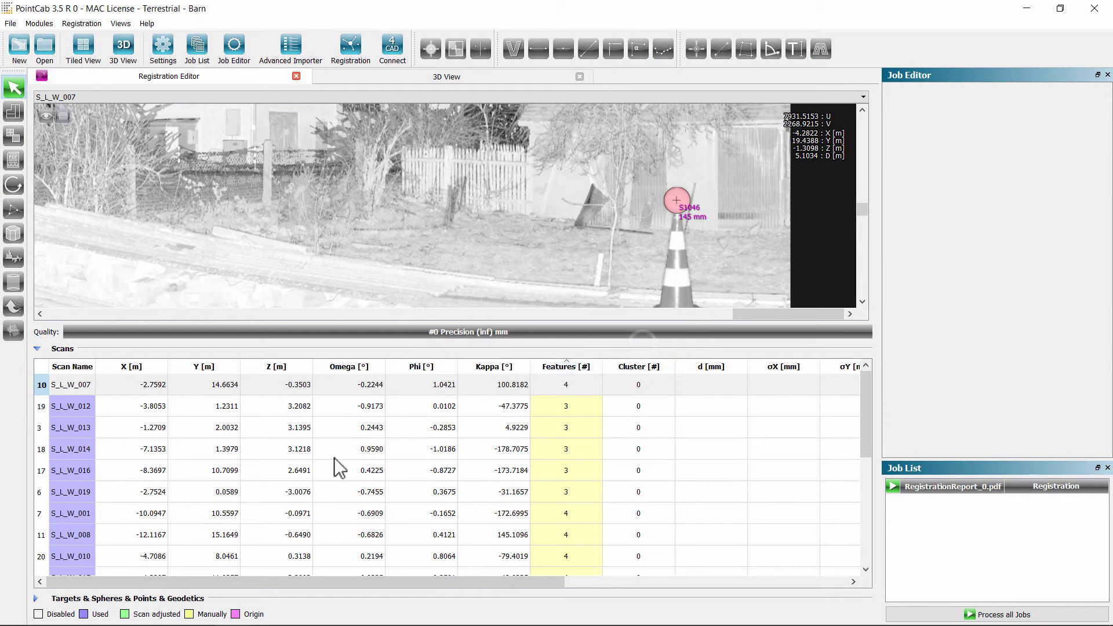
Expand the targets and spheres table in place of the scans table, and review its entries sorted by name and by residual R
click(35, 599)
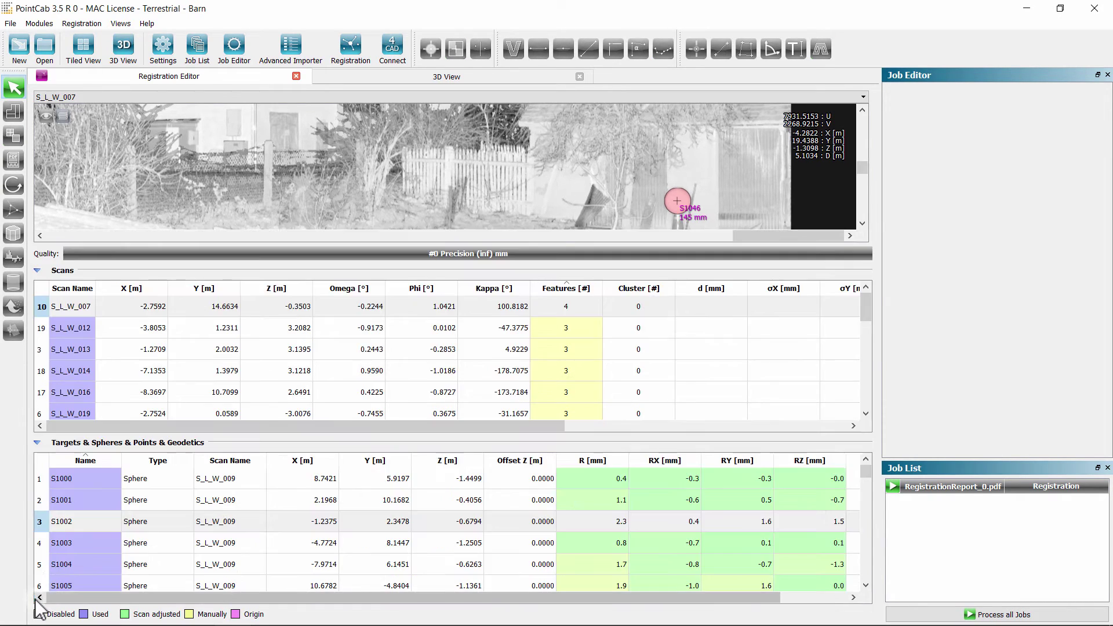
click(36, 270)
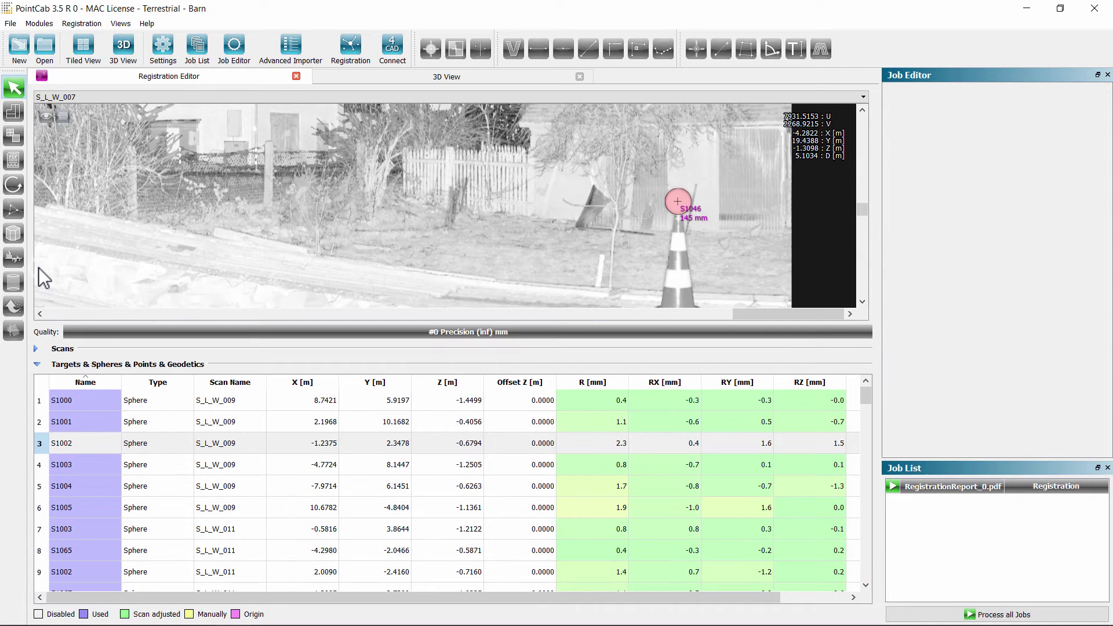
click(240, 443)
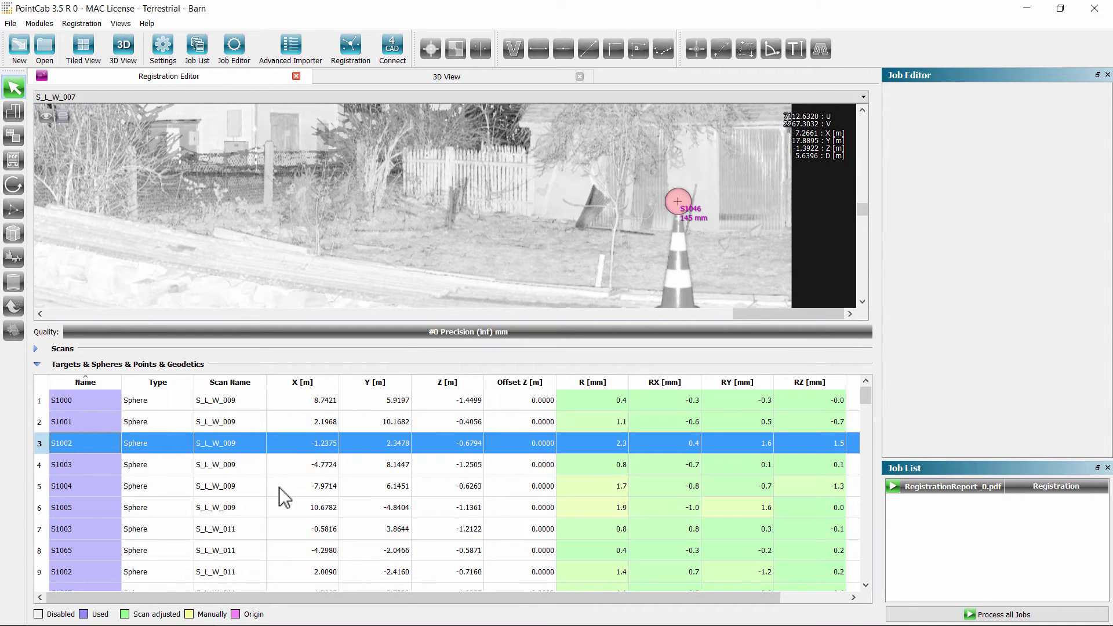
click(95, 380)
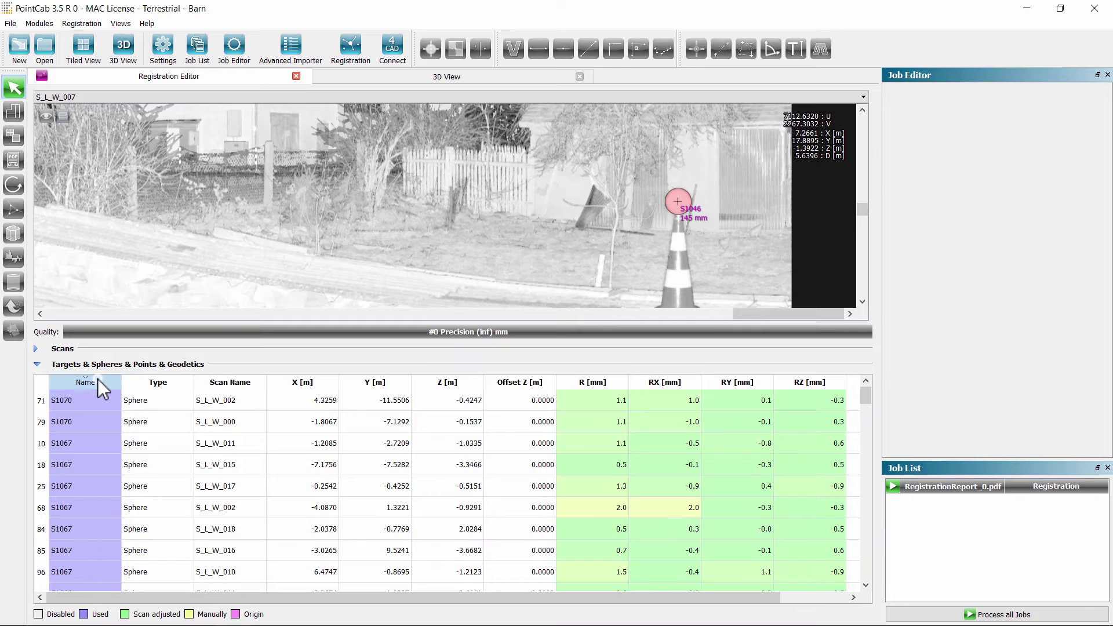
click(97, 378)
click(134, 443)
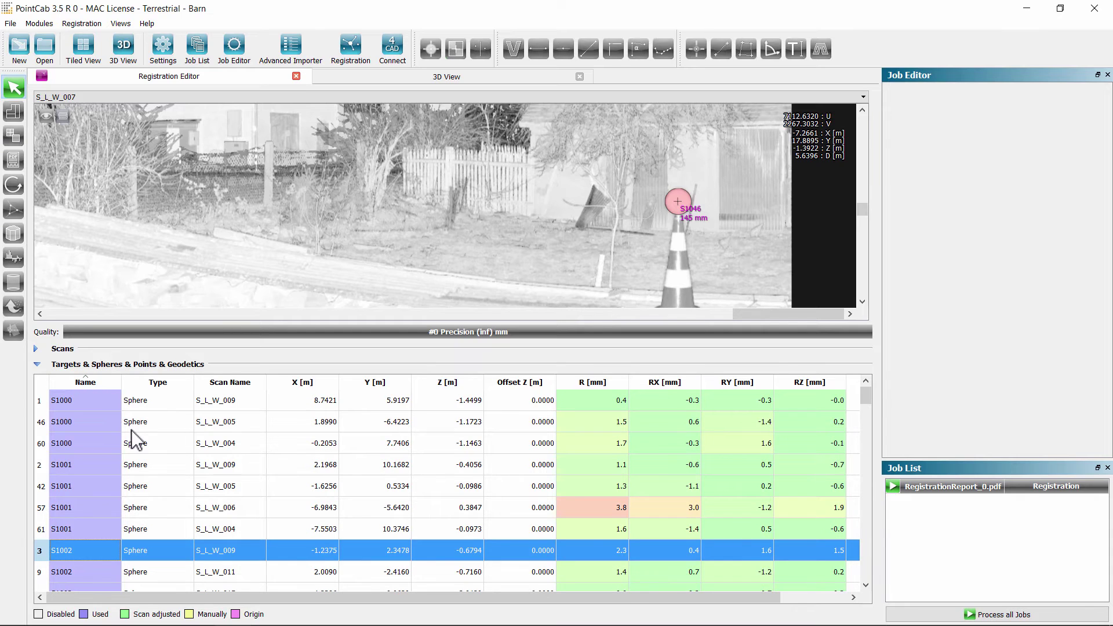
click(603, 380)
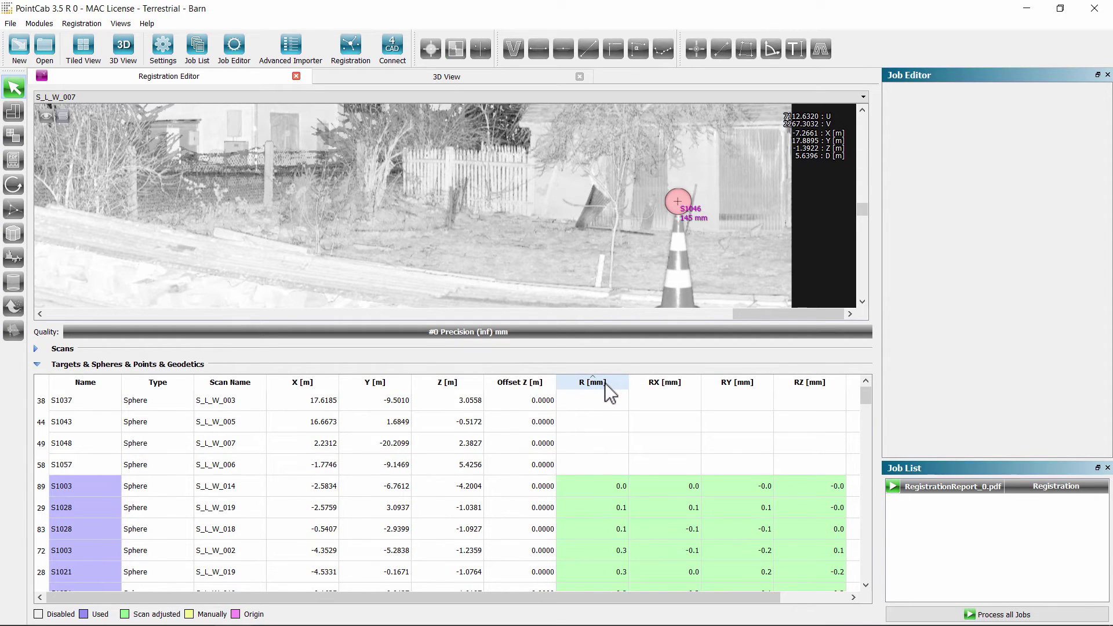
Locate the unmatched sphere S1037 in the S_L_W_003 panorama and delete it from the lamp post
click(420, 399)
right_click(420, 399)
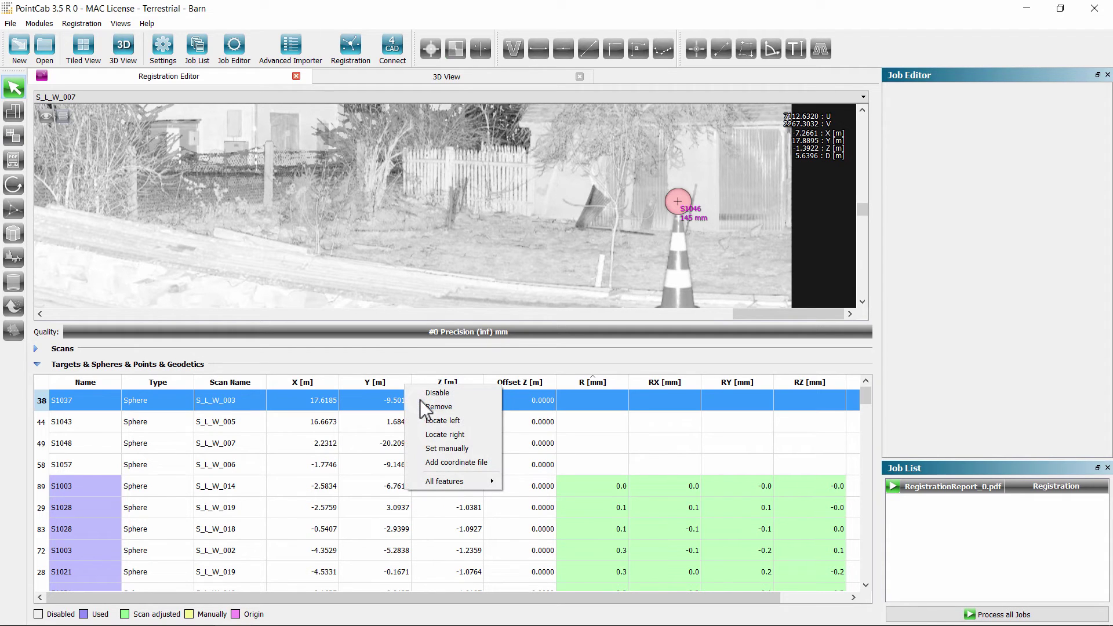
click(456, 420)
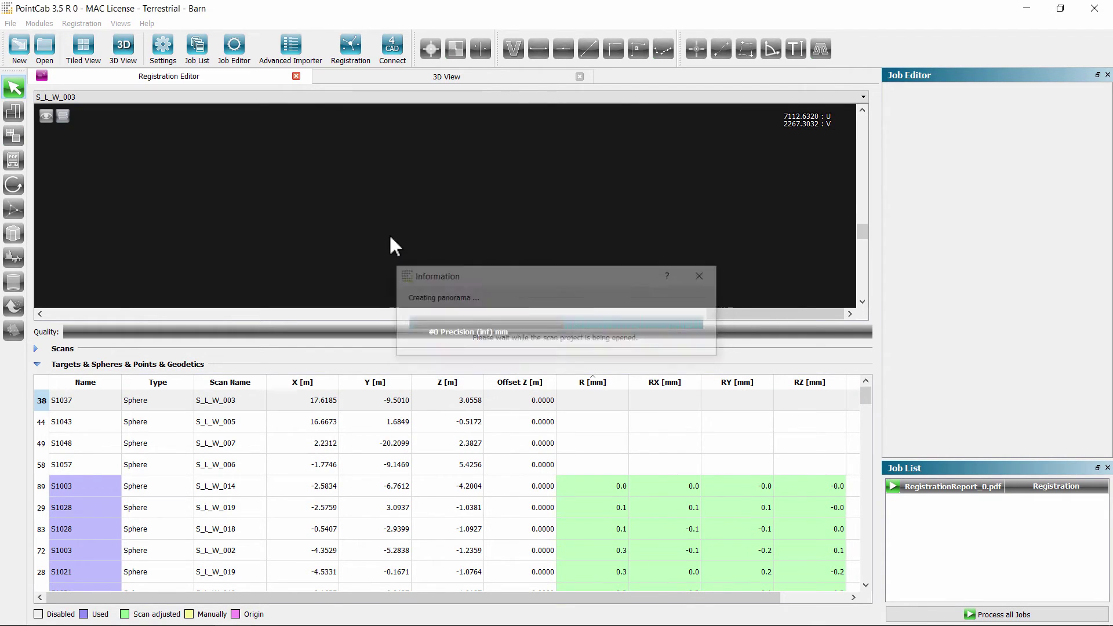
right_click(449, 210)
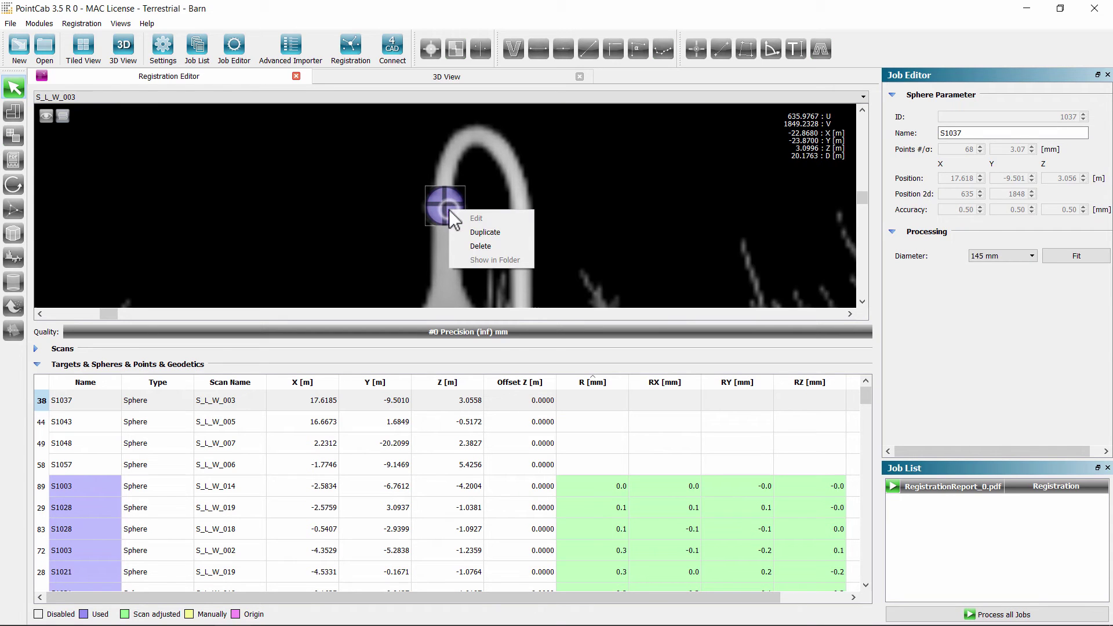
click(498, 246)
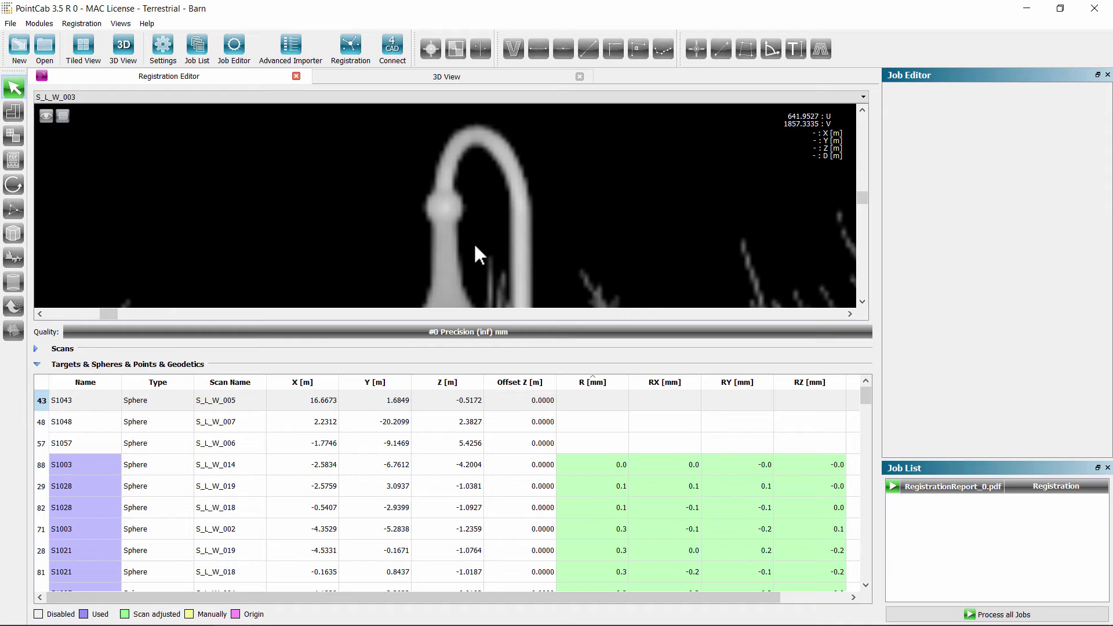
Check the spheres with the largest residual R, selecting S1001 of S_L_W_006, and run the RegistrationReport_0.pdf job again, acknowledging its note
click(604, 380)
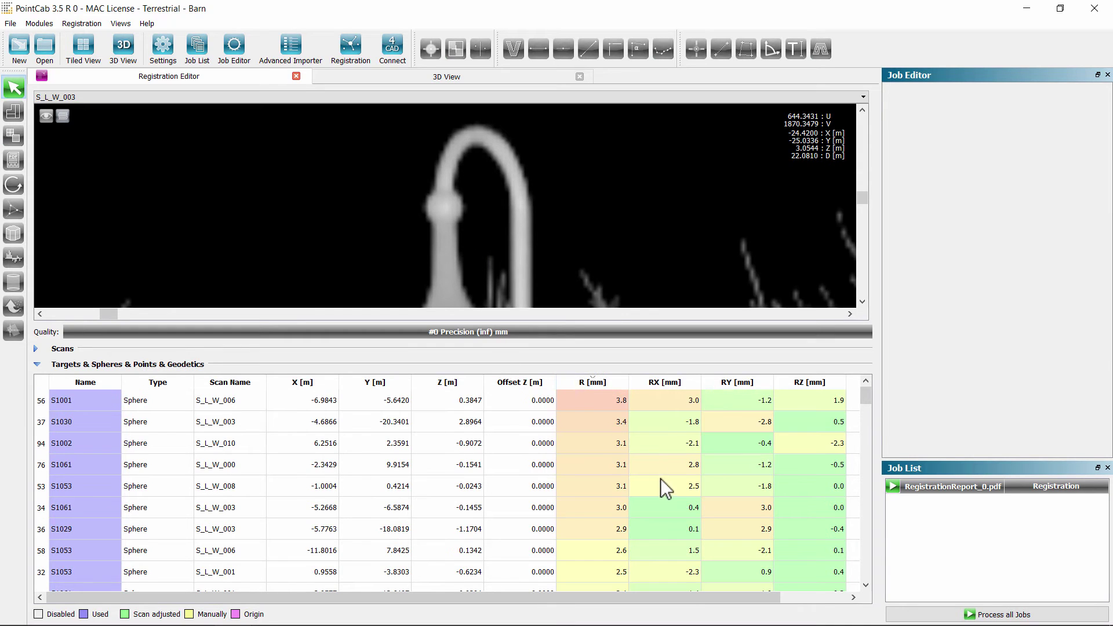
click(610, 399)
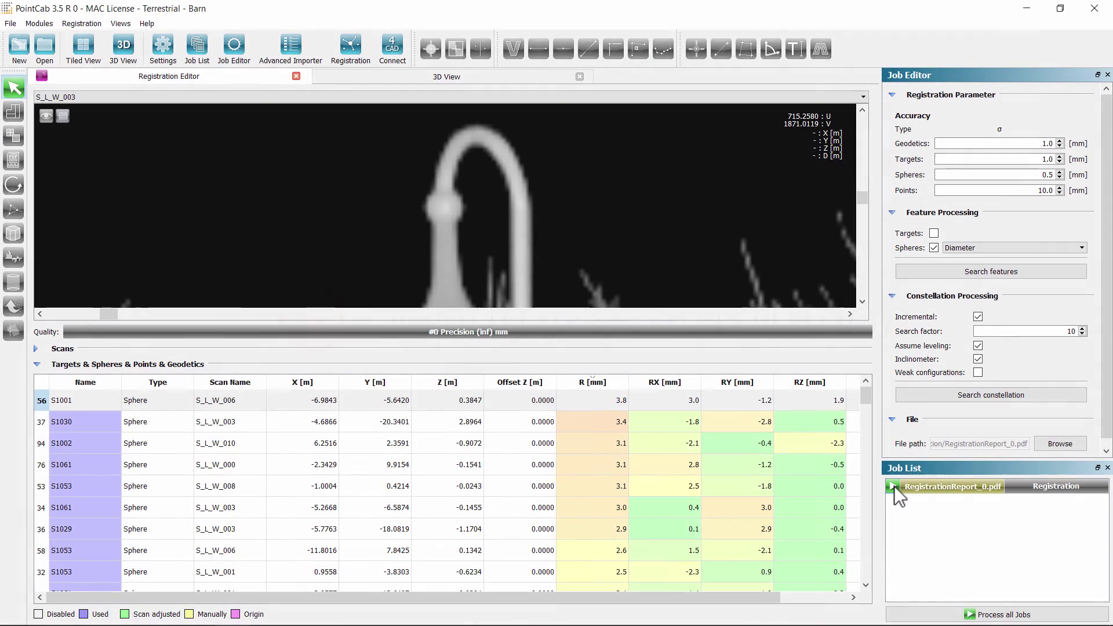
click(894, 486)
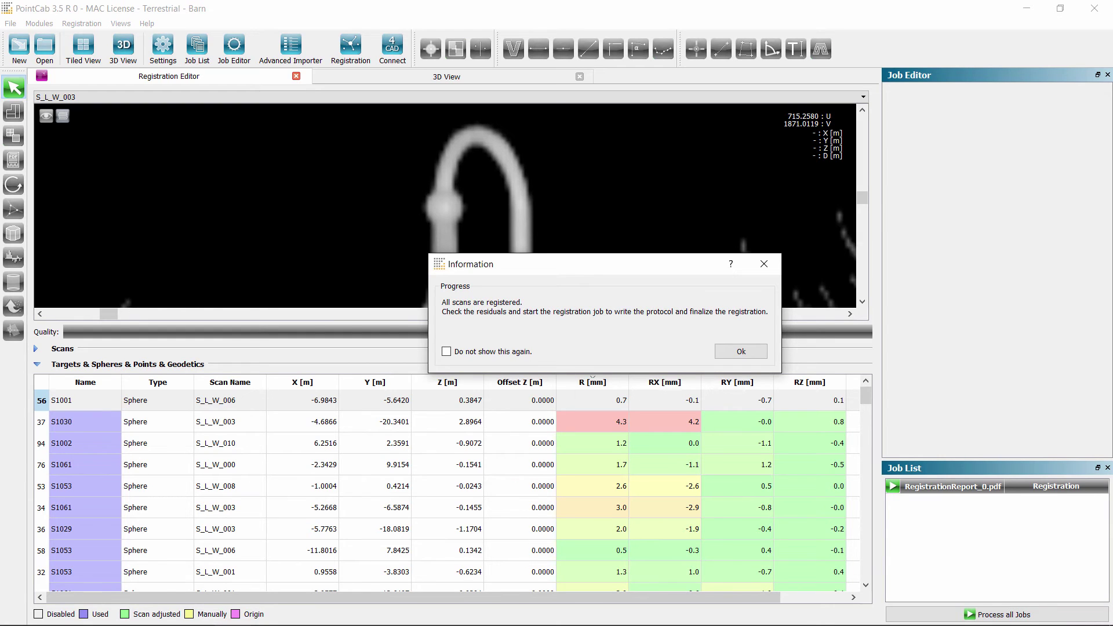
click(741, 351)
Sort the spheres by the recomputed residual R, largest first, and run the registration job to finalize the registration
click(607, 381)
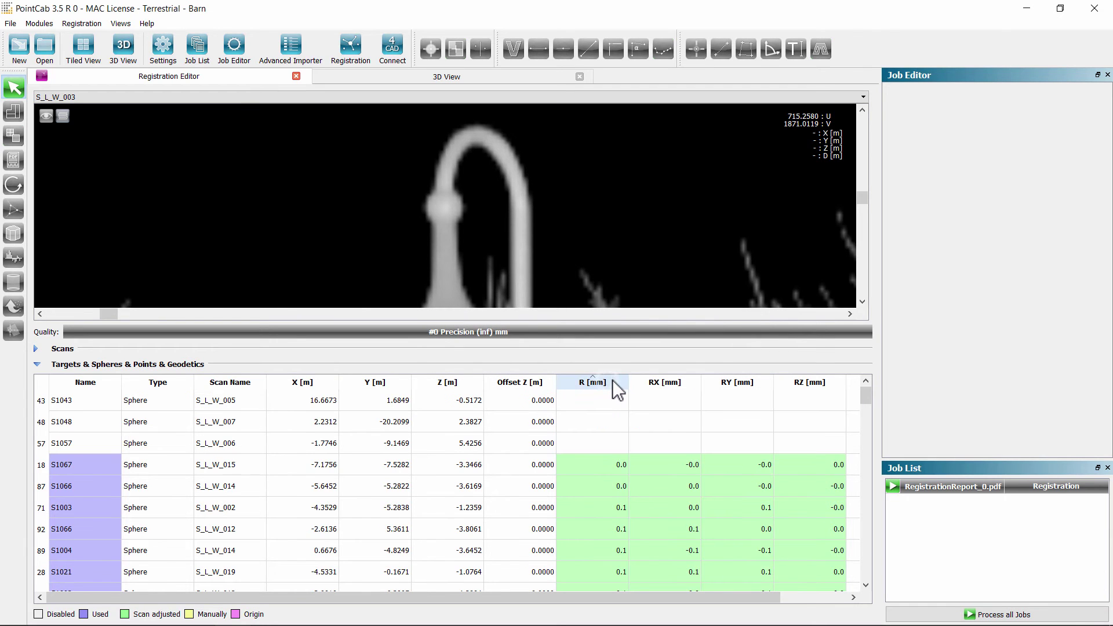
click(612, 380)
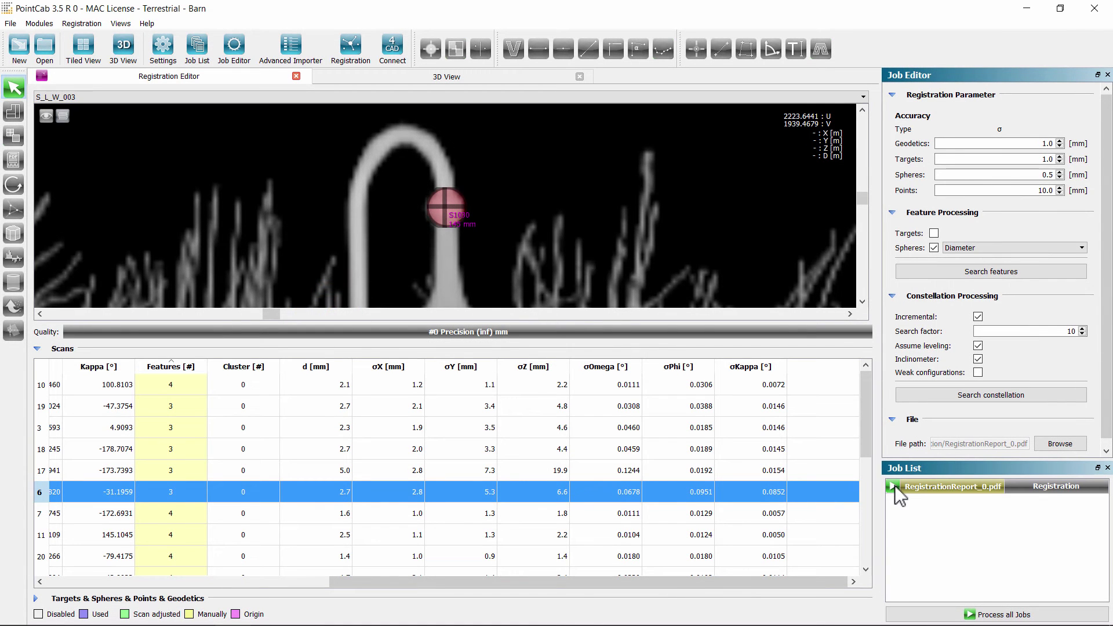
click(893, 485)
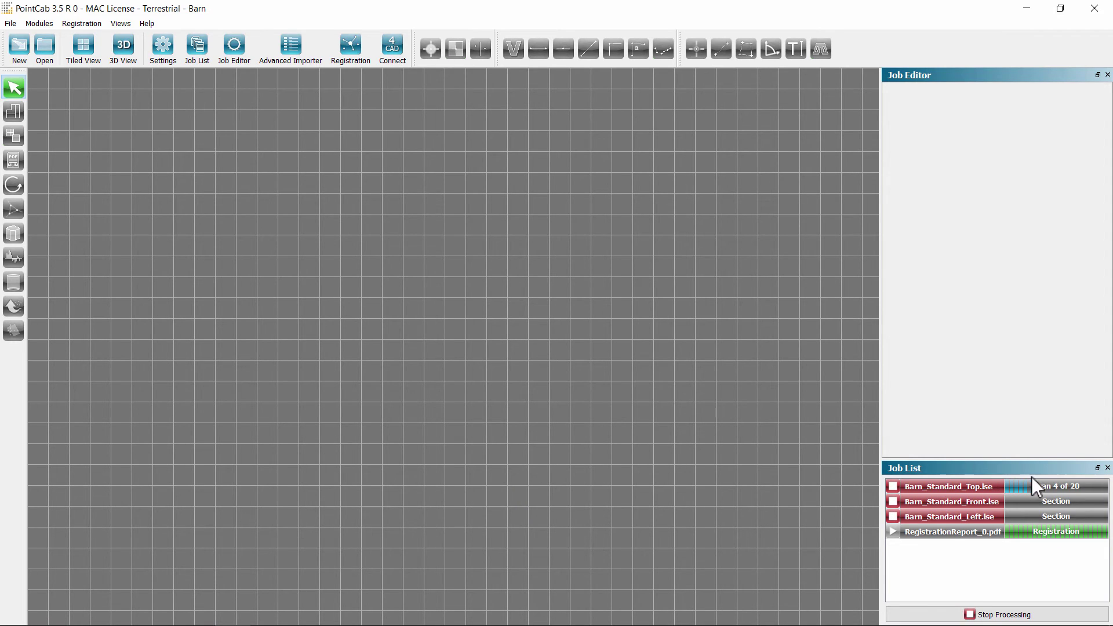
Open RegistrationReport_0.pdf, review its registration info, connection graph, final registration, quality matrix and sphere tables, and close it
click(965, 531)
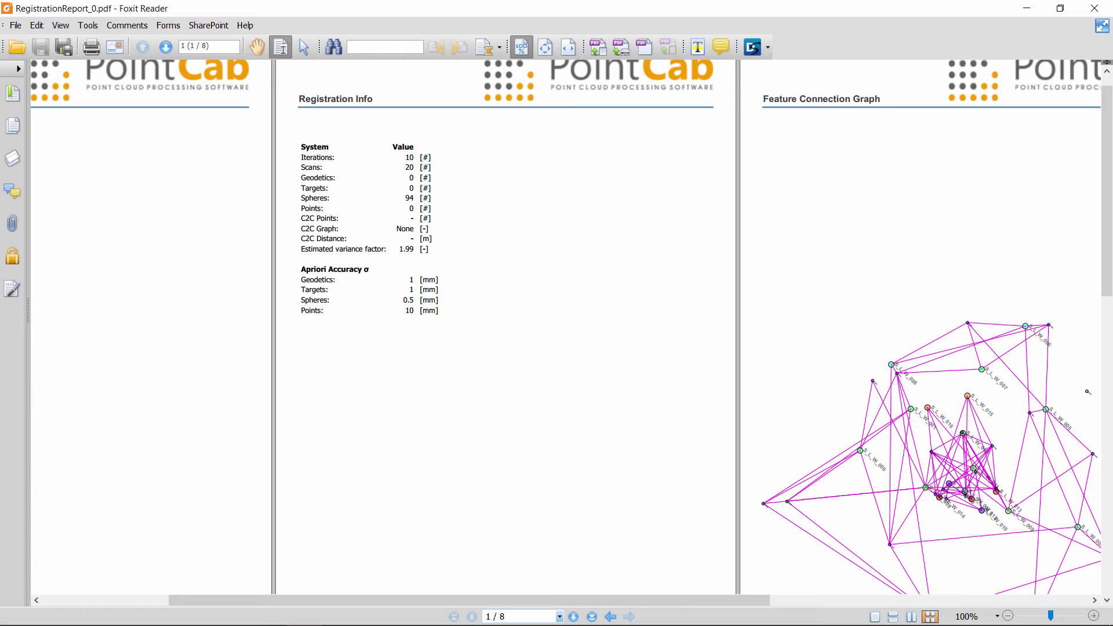
scroll(566, 333, right, 5)
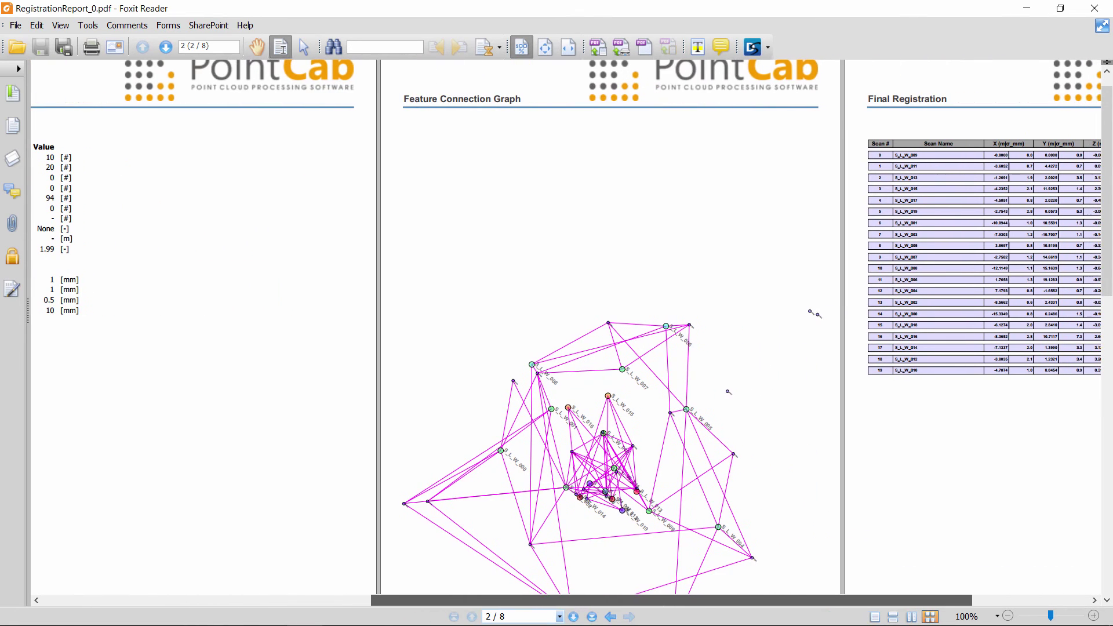
scroll(565, 334, down, 3)
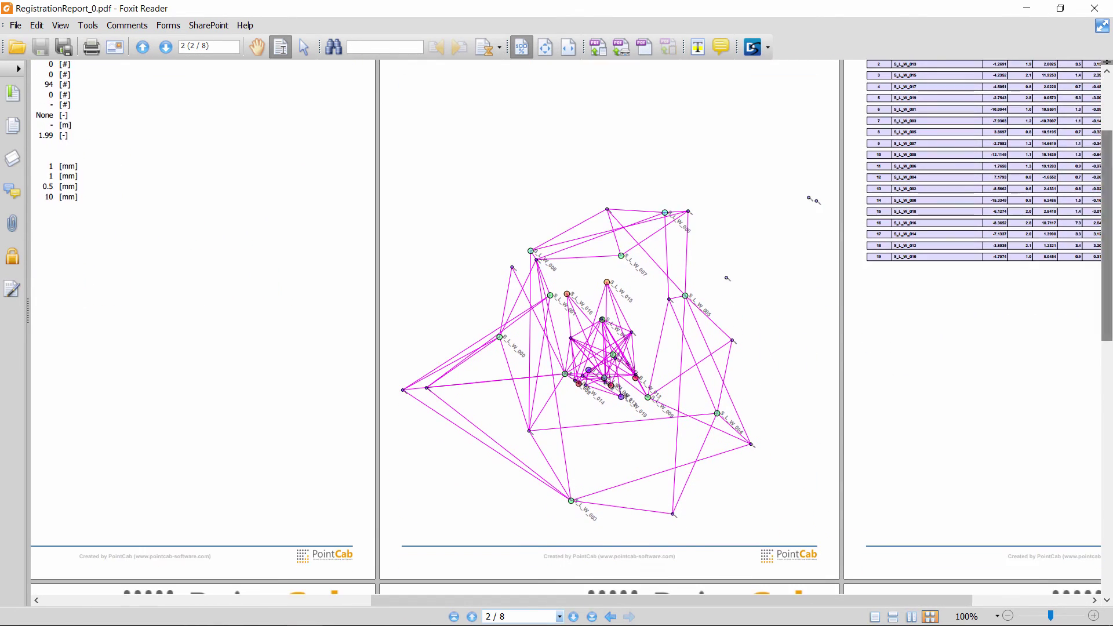
scroll(565, 334, right, 3)
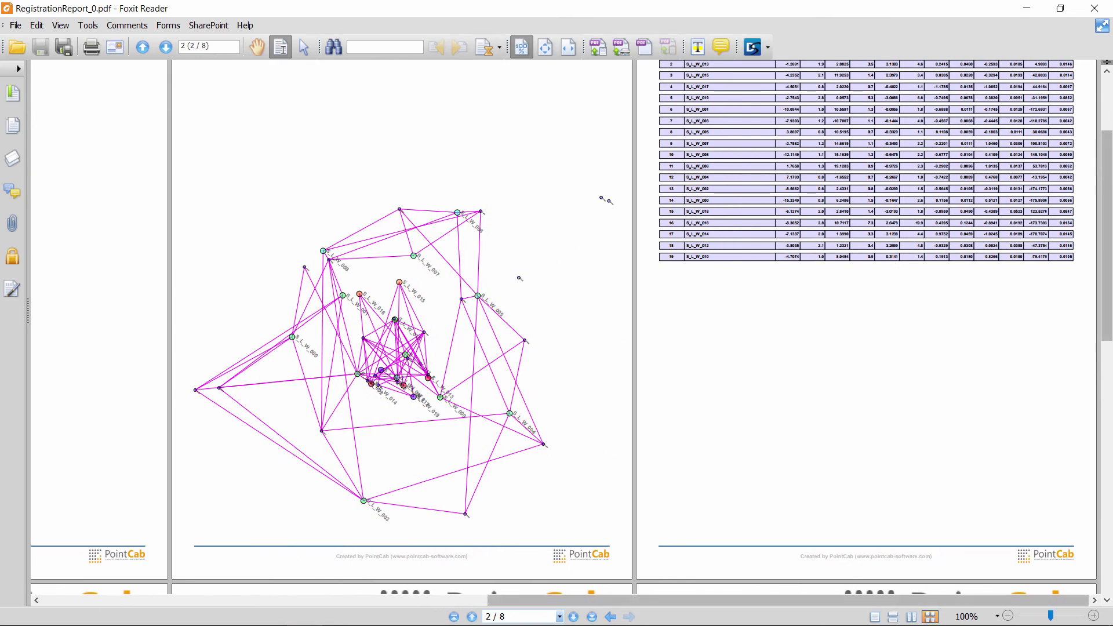
scroll(565, 328, up, 3)
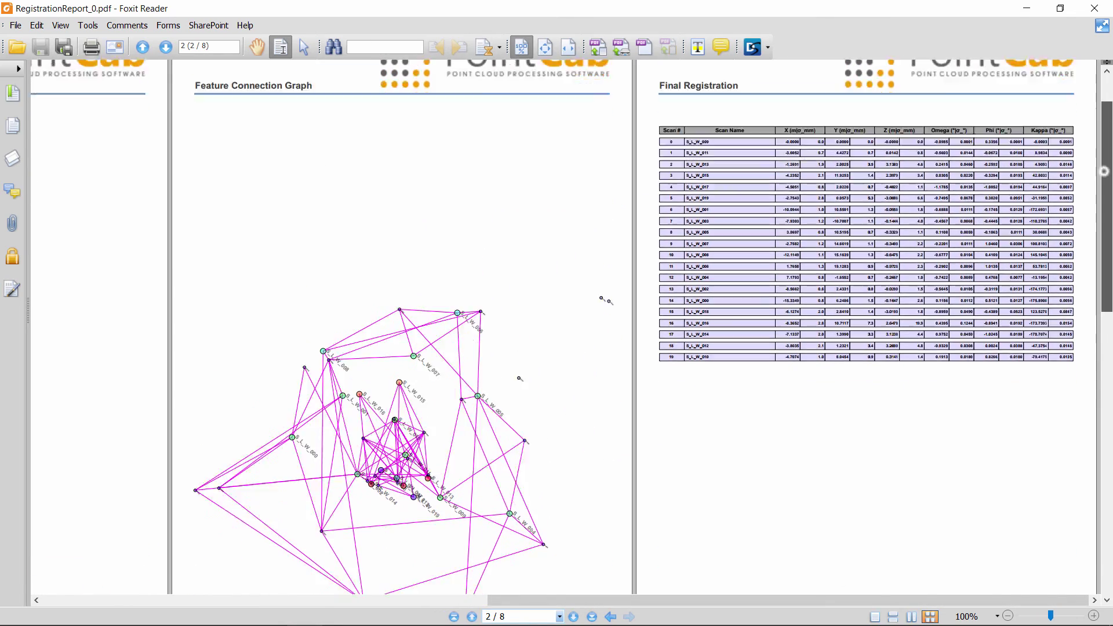
scroll(566, 333, down, 20)
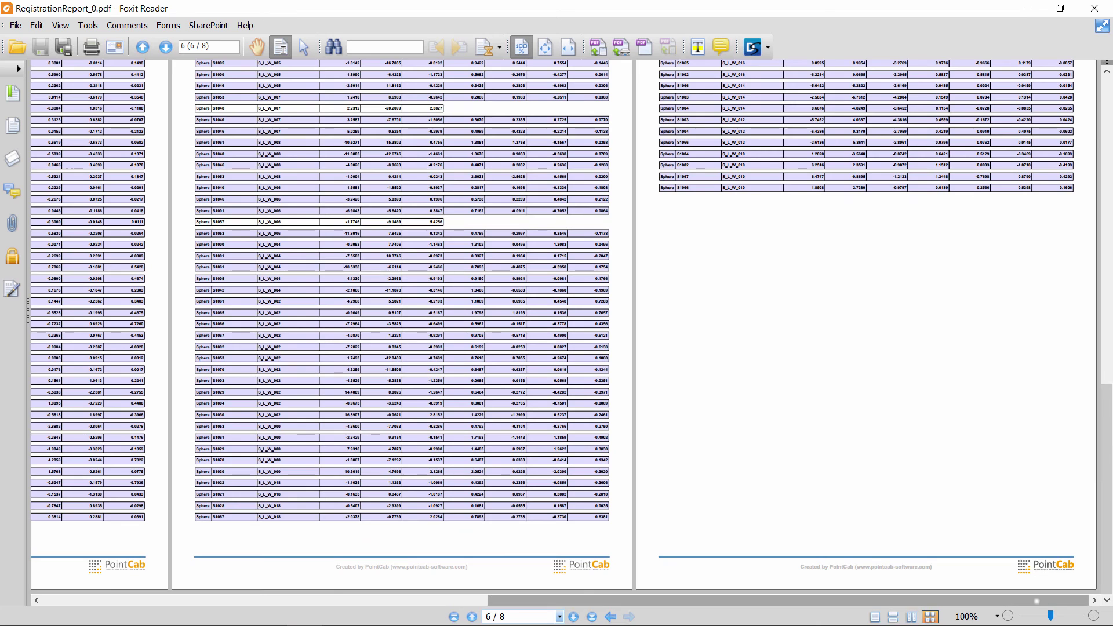
scroll(565, 334, left, 10)
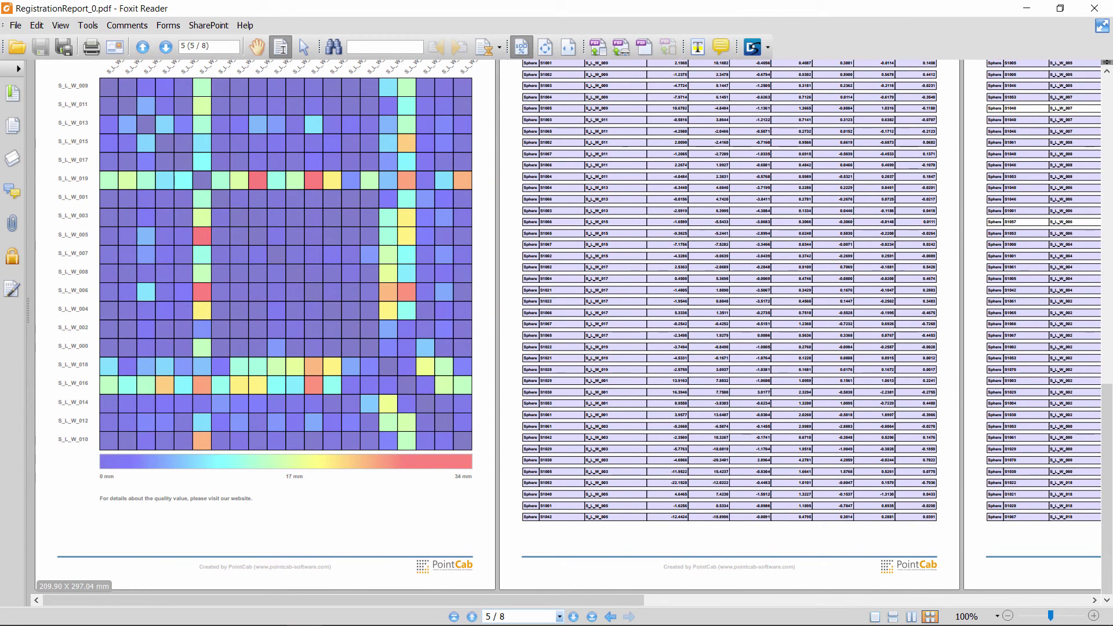
key(alt+F4)
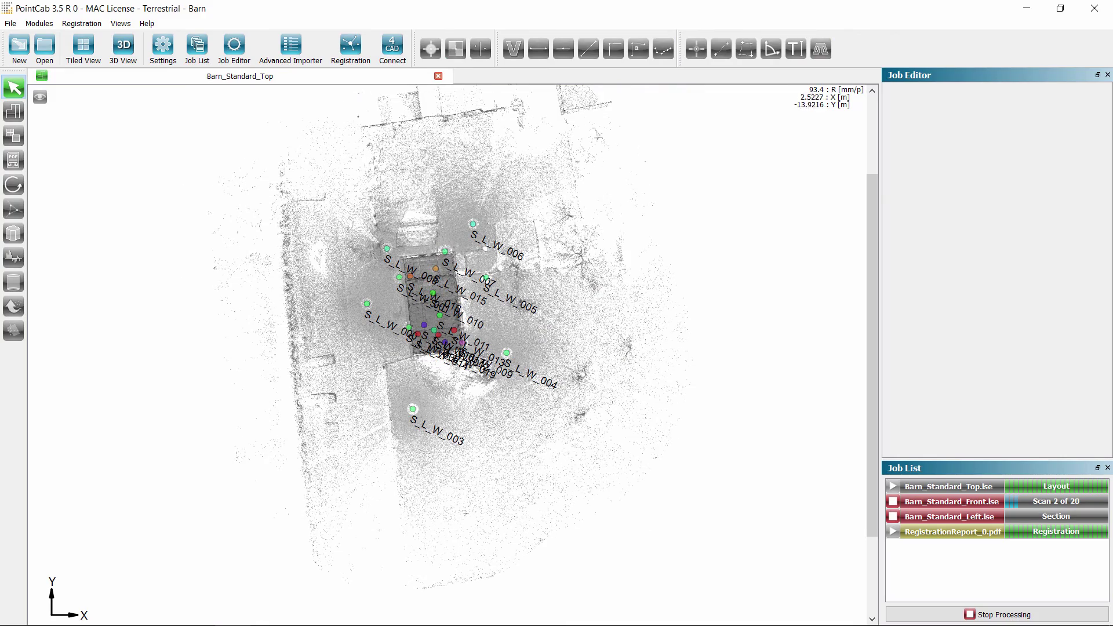
Place alignment axes in Barn_Standard_Top with the origin at the barn's lower-left corner and X along its lower wall to the lower-right corner
scroll(438, 314, up, 2)
scroll(441, 355, up, 6)
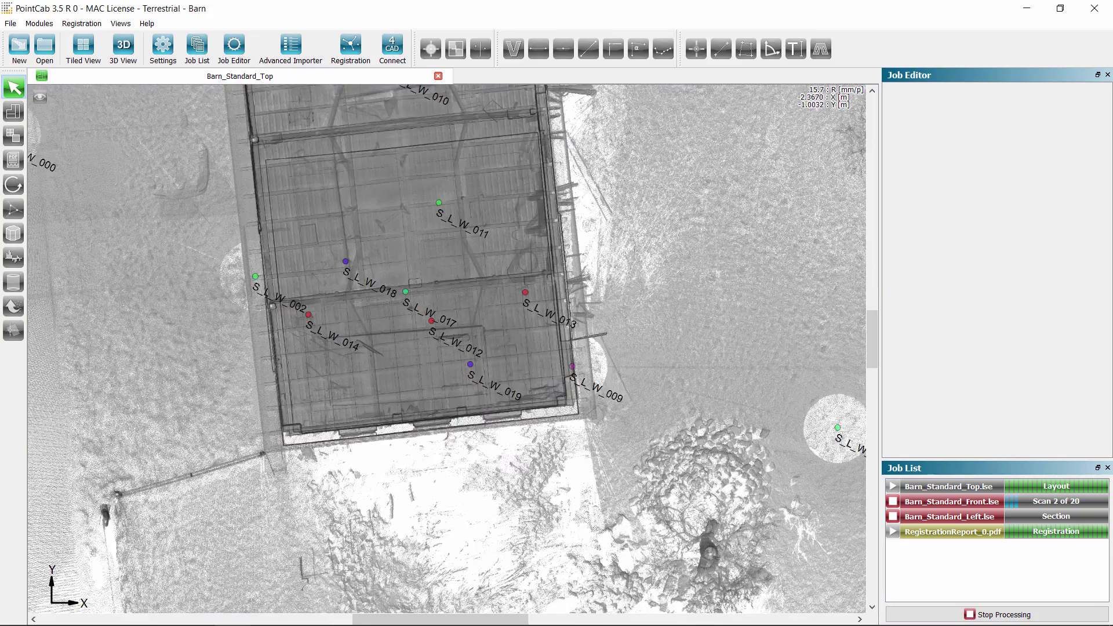
scroll(345, 378, up, 3)
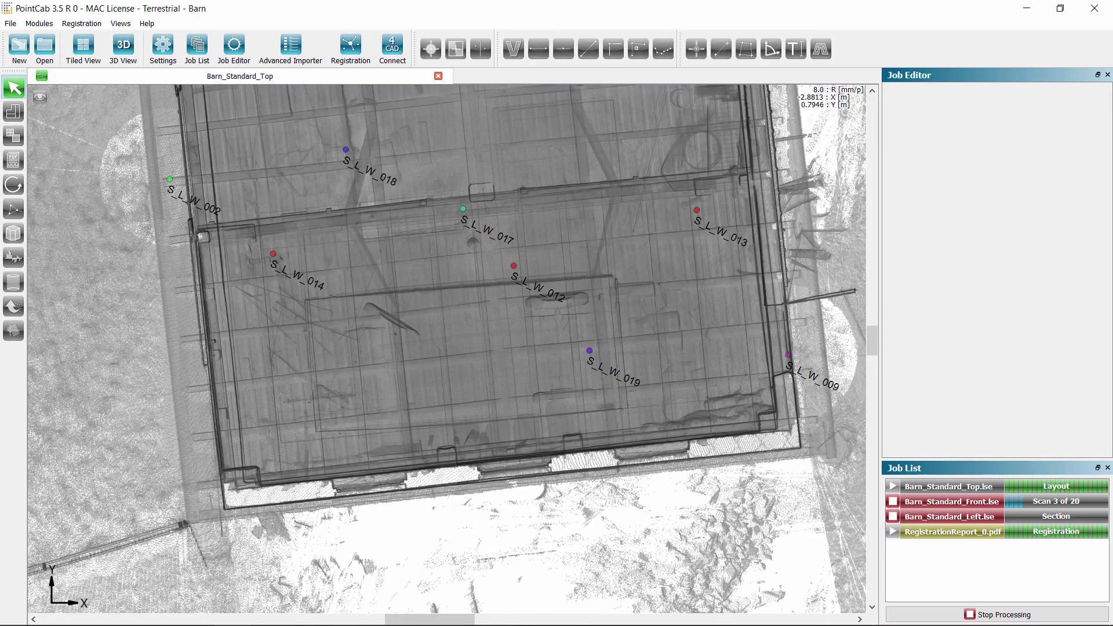
scroll(423, 473, down, 4)
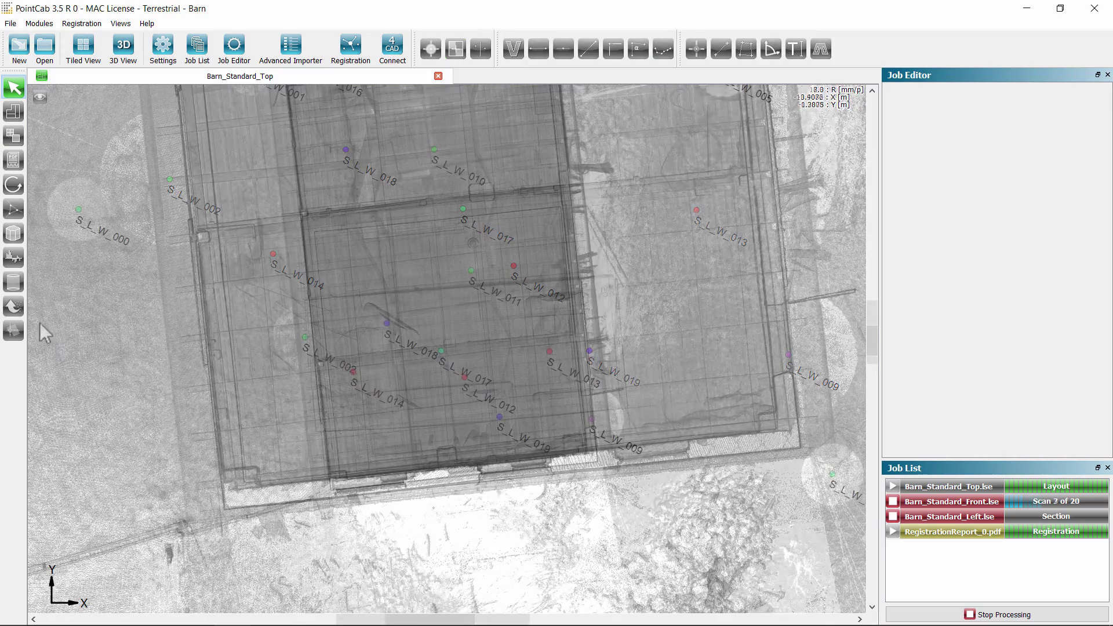
click(13, 330)
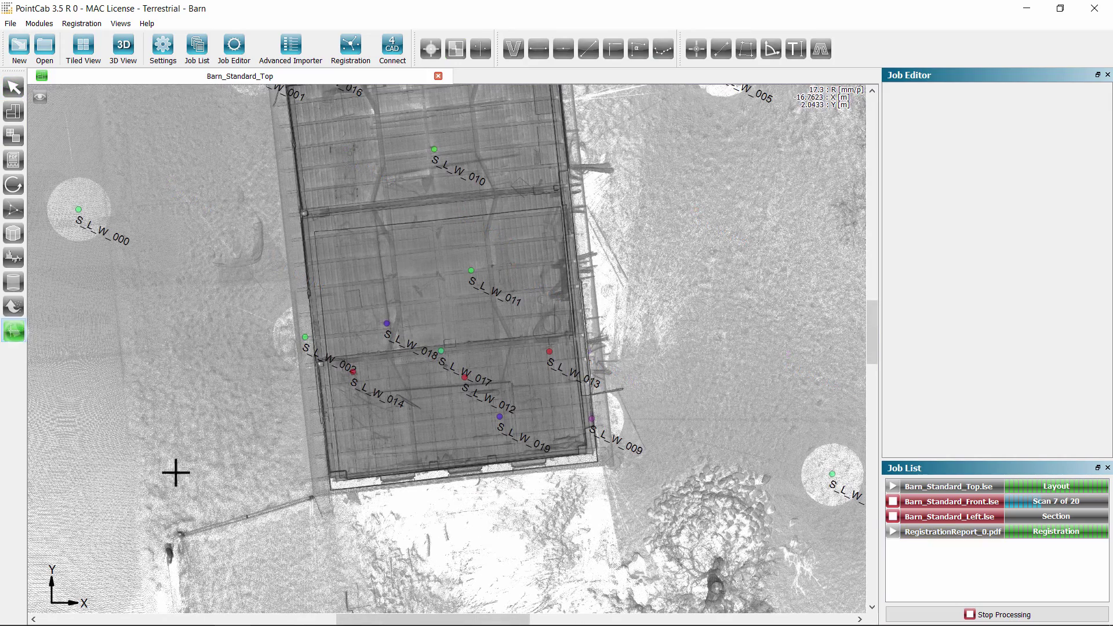
click(332, 490)
click(593, 462)
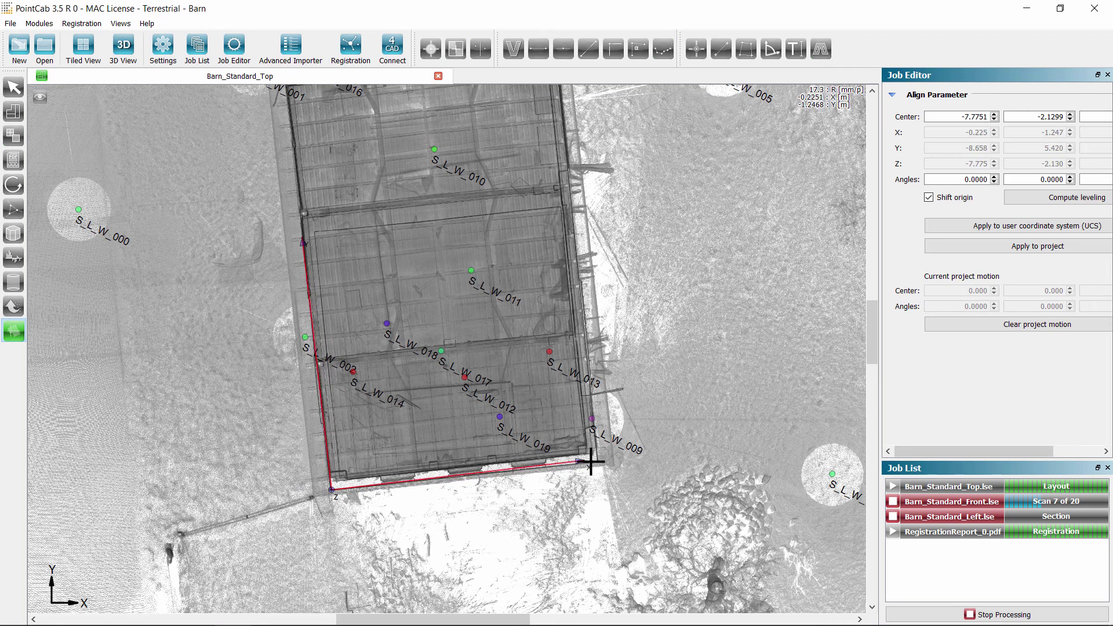
key(Escape)
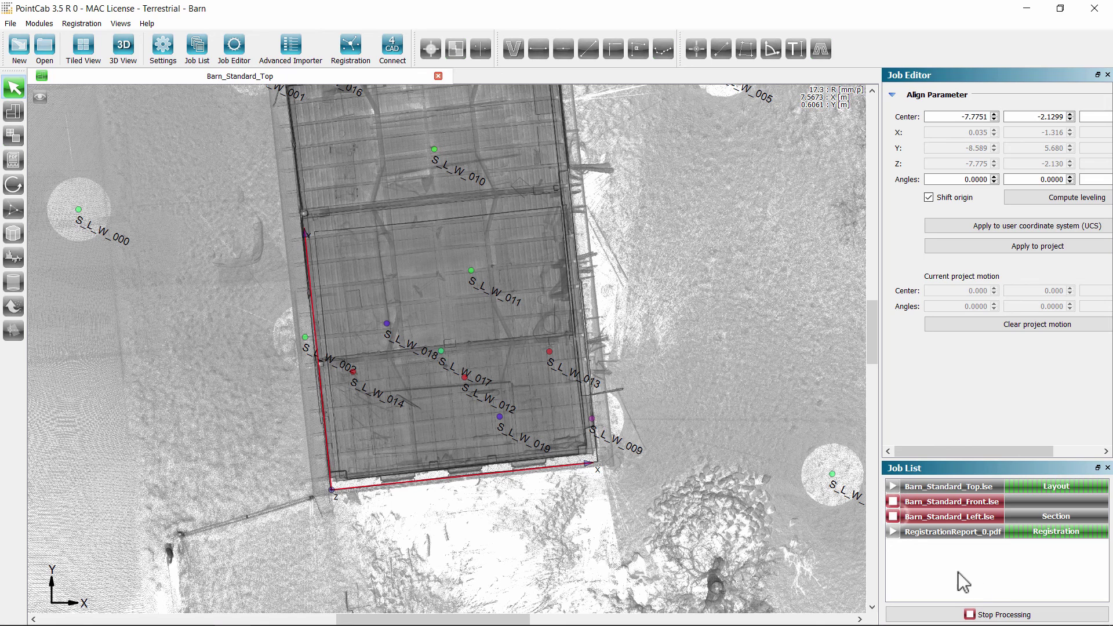
Apply the alignment to the whole project, accept invalidating the existing layouts and sections, and inspect the aligned barn in the regenerated top layout
click(1032, 246)
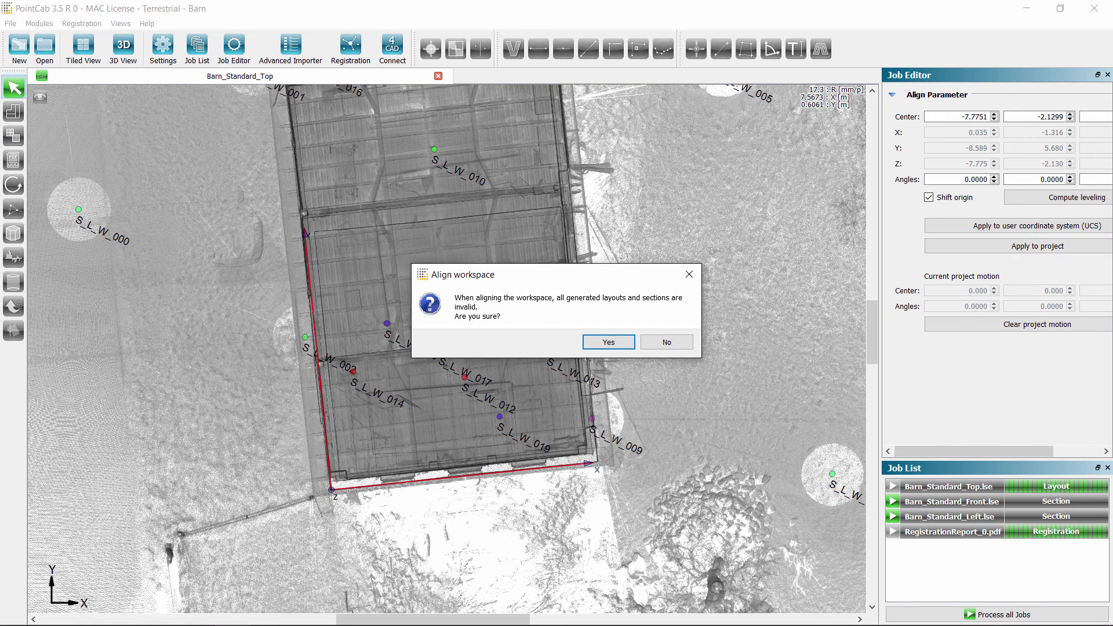
key(Return)
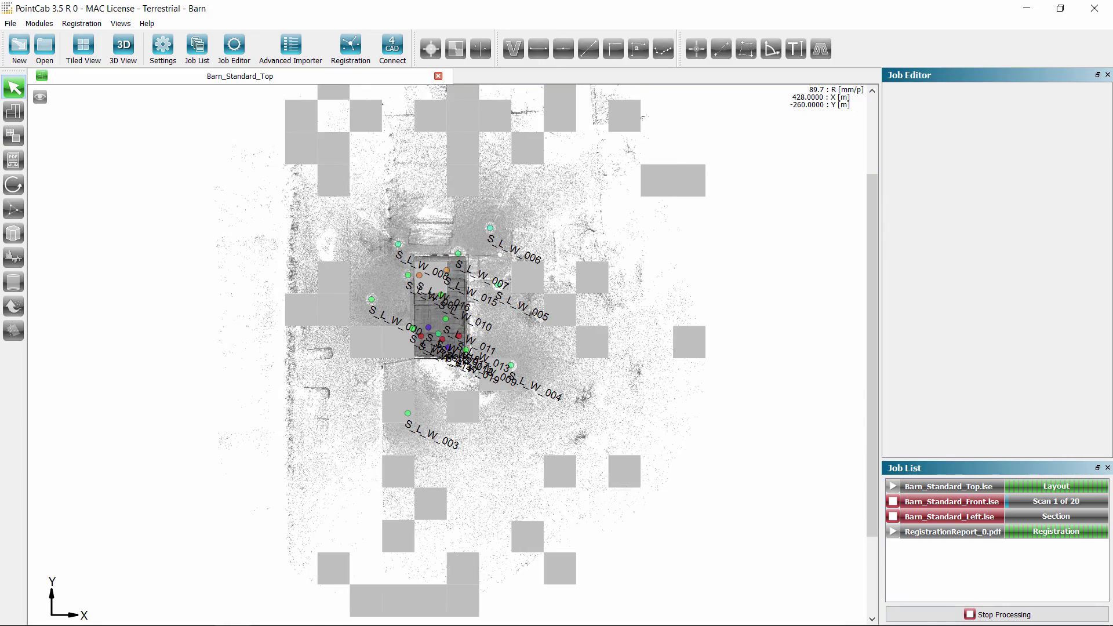
scroll(441, 341, up, 3)
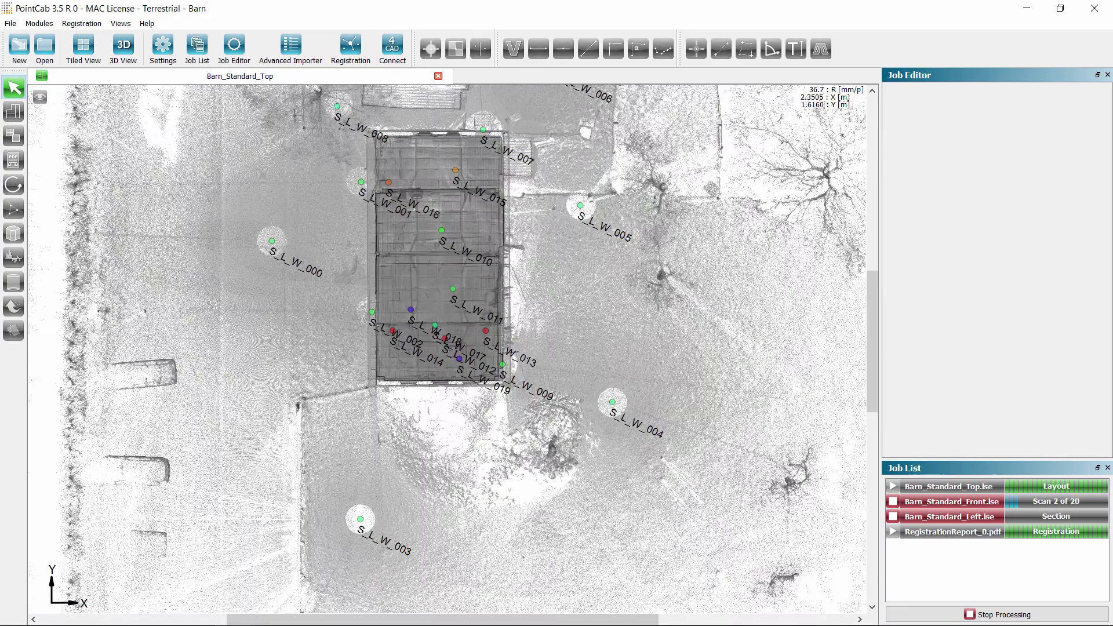
scroll(407, 364, up, 3)
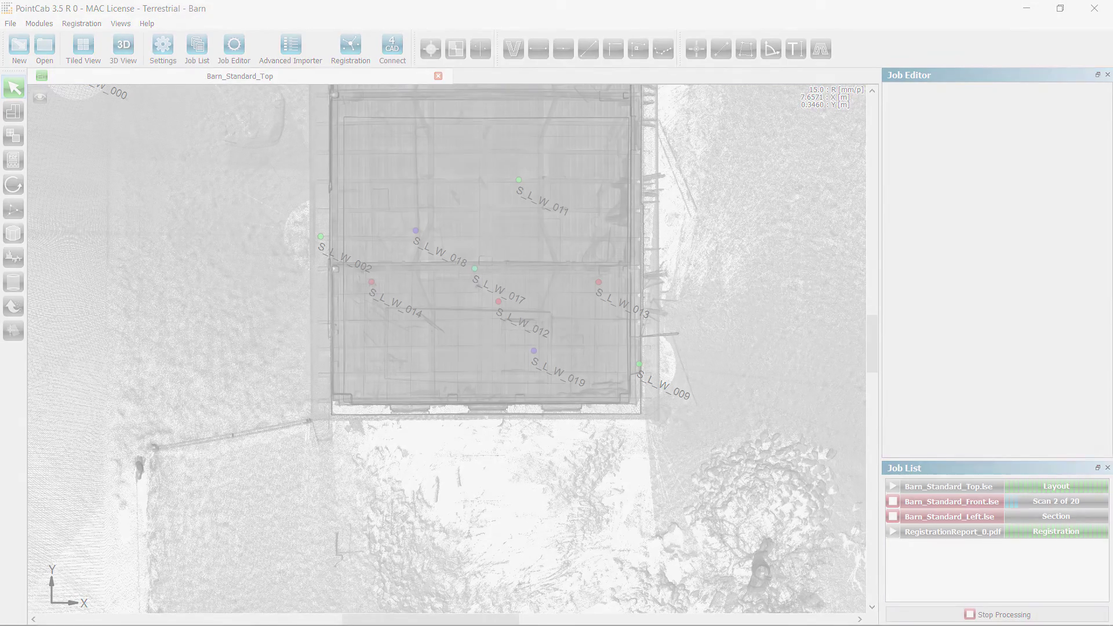